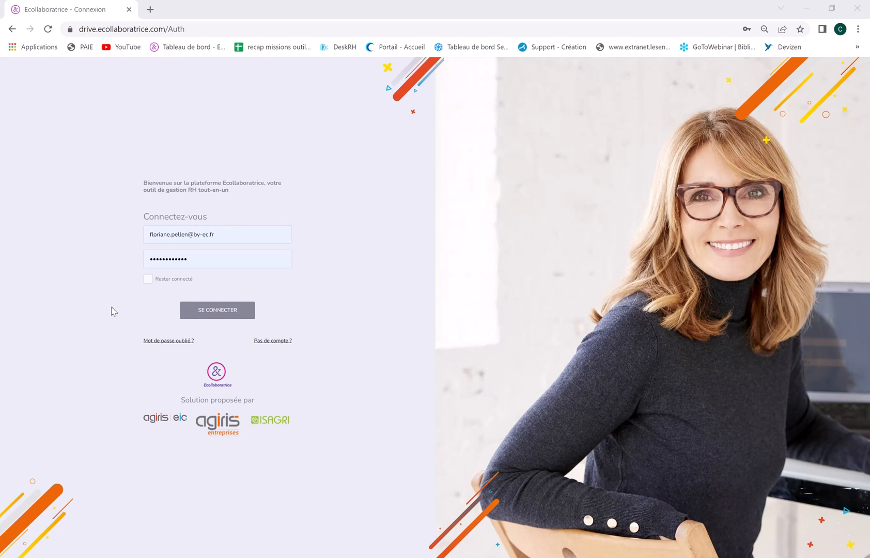
Step: Sign in to the Ecollaboratrice platform with the account details already filled in and reach the dashboard
{"action": "left_click", "coordinate": [204, 316]}
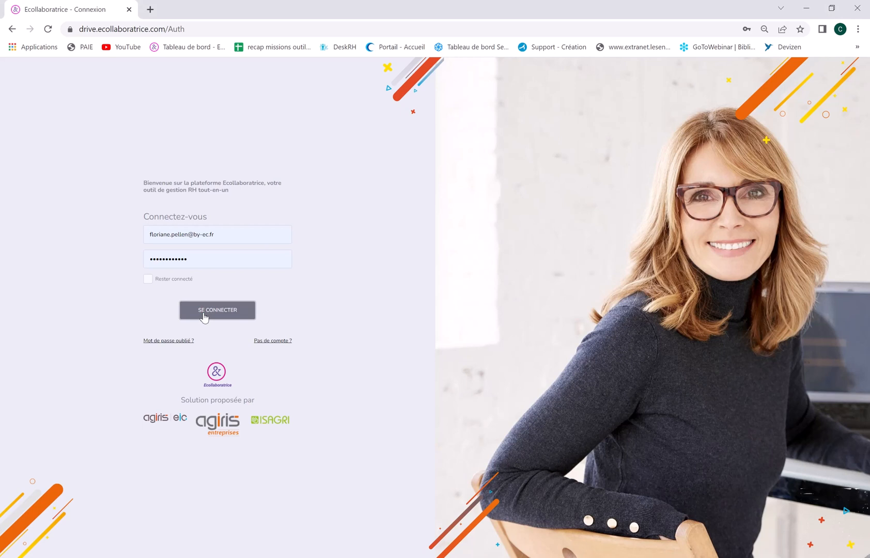
{"action": "left_click", "coordinate": [434, 141]}
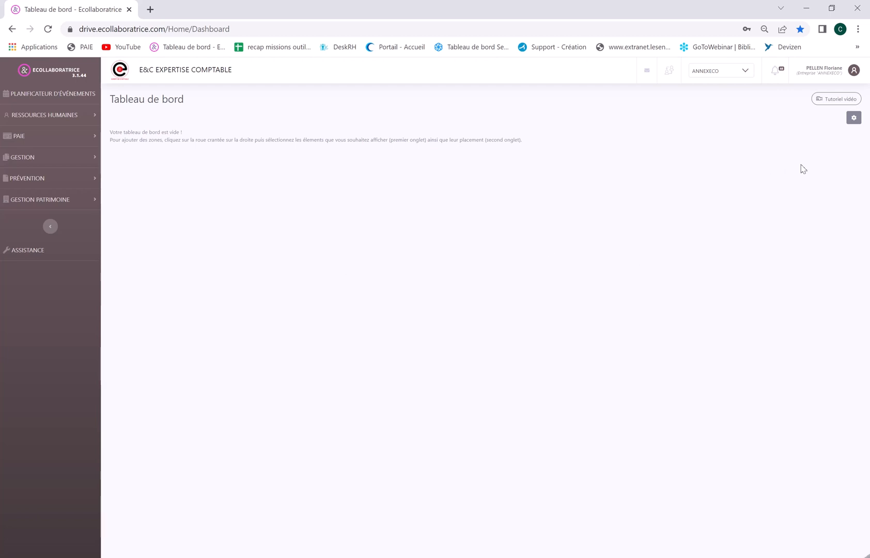
Step: Customize the dashboard to display both "Variable de paie" elements and all four "Autres éléments" entries, including Pyramide des âges, and save
{"action": "left_click", "coordinate": [854, 118]}
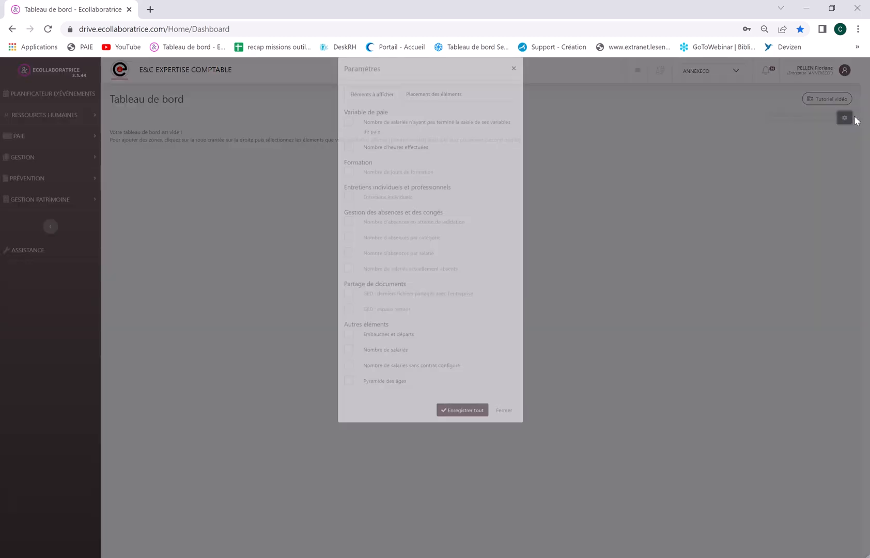
{"action": "left_click", "coordinate": [349, 134]}
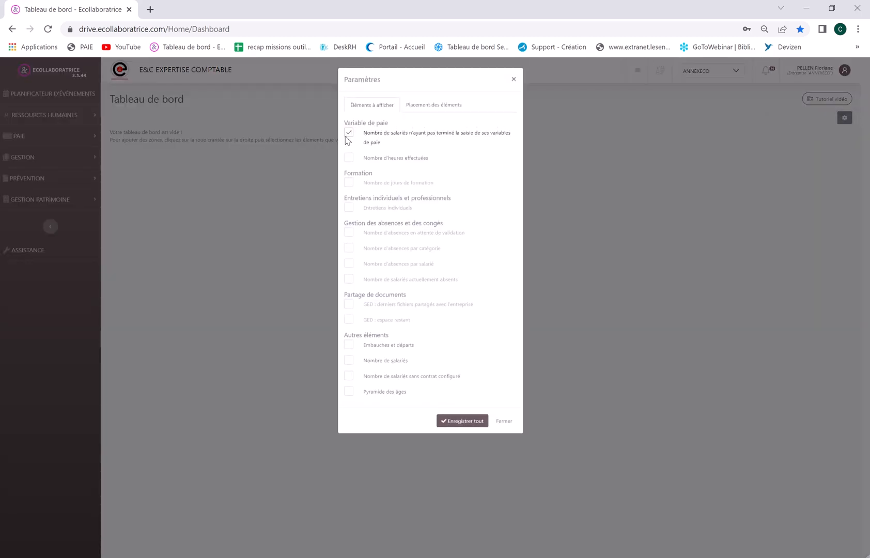
{"action": "left_click", "coordinate": [349, 157]}
{"action": "left_click", "coordinate": [349, 344]}
{"action": "left_click", "coordinate": [347, 361]}
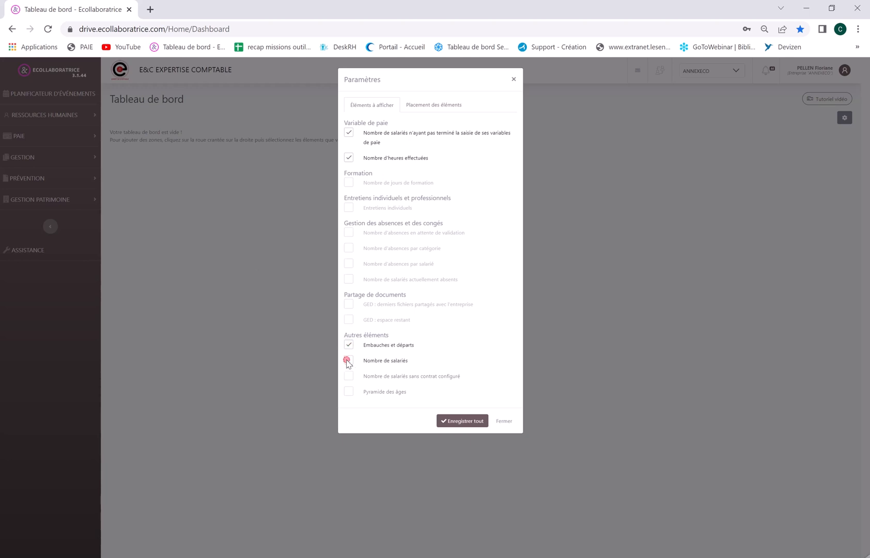
{"action": "left_click", "coordinate": [349, 376]}
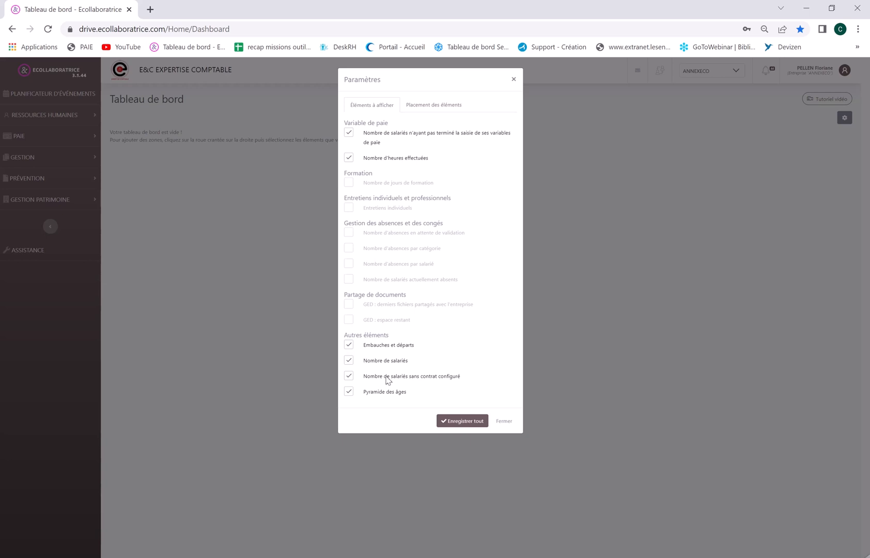
{"action": "left_click", "coordinate": [461, 421]}
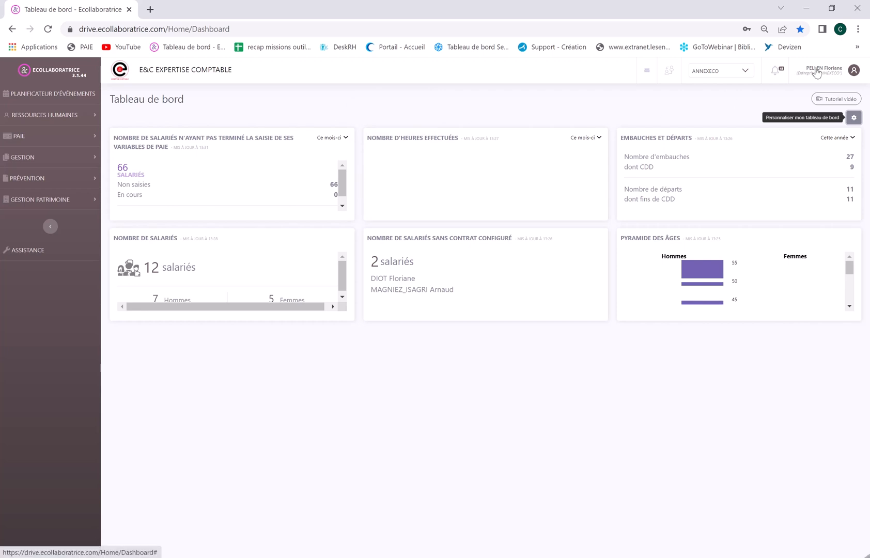
Step: In the user profile, turn off both the mail and on-site notifications for "Période d'absence"
{"action": "left_click", "coordinate": [853, 71]}
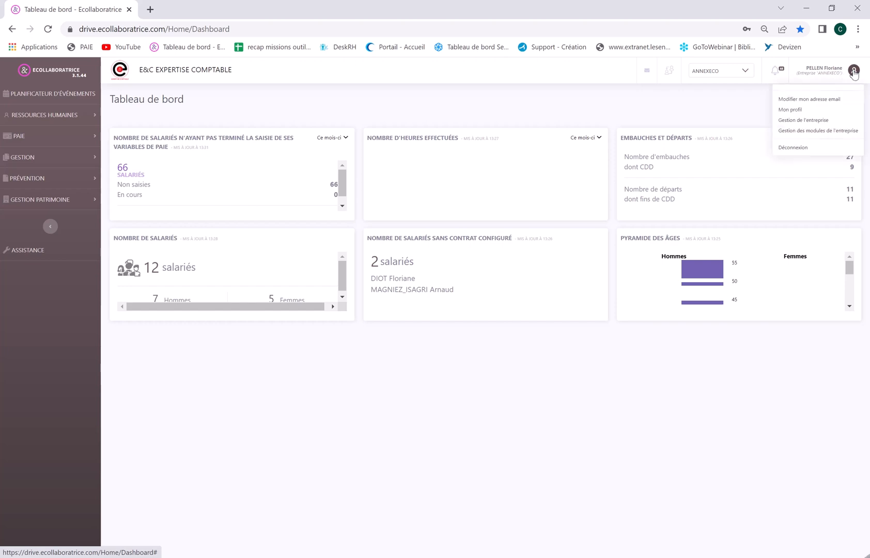
{"action": "left_click", "coordinate": [792, 109]}
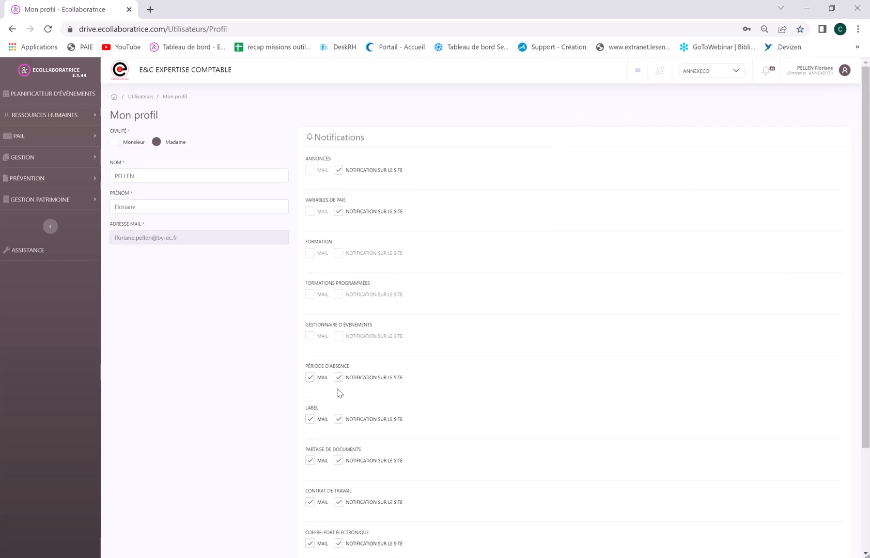
{"action": "left_click", "coordinate": [311, 378]}
{"action": "left_click", "coordinate": [339, 380]}
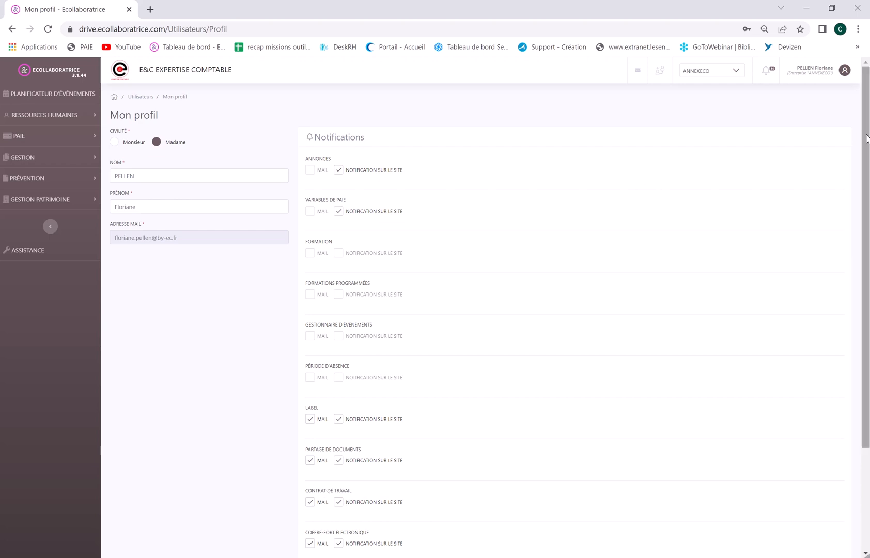
{"action": "mouse_move", "coordinate": [868, 139]}
{"action": "left_mouse_down"}
{"action": "mouse_move", "coordinate": [868, 251]}
{"action": "mouse_move", "coordinate": [868, 137]}
{"action": "left_mouse_up"}
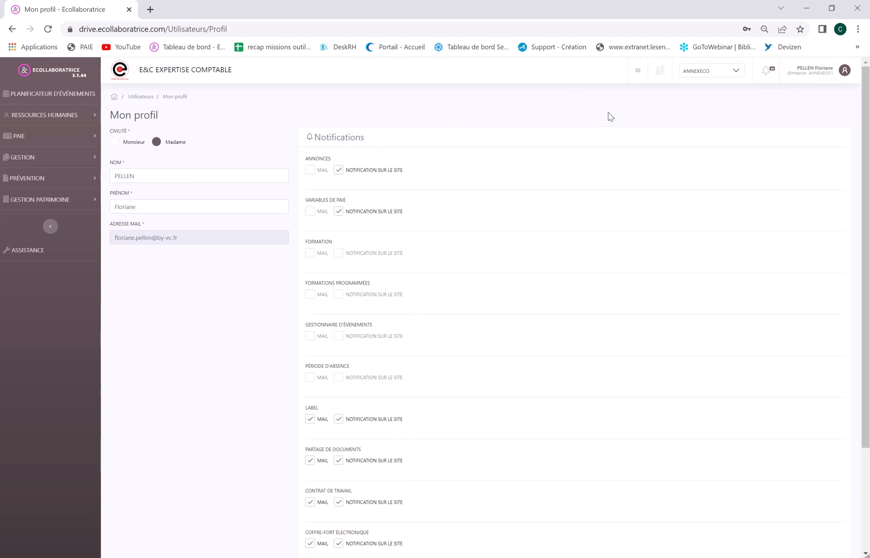
Step: Go to the company management page (Gestion de l'entreprise) for ANNEXECO
{"action": "left_click", "coordinate": [844, 70]}
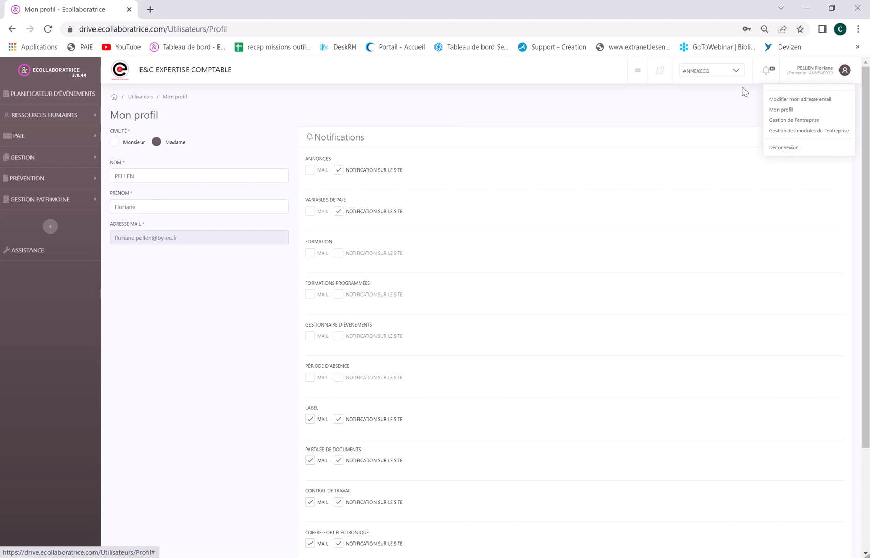
{"action": "left_click", "coordinate": [794, 121]}
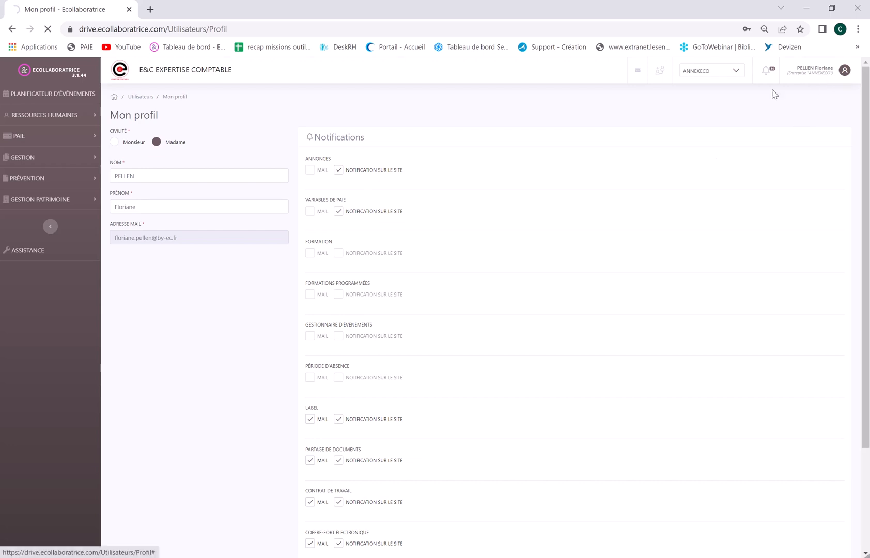
{"action": "left_click", "coordinate": [32, 159]}
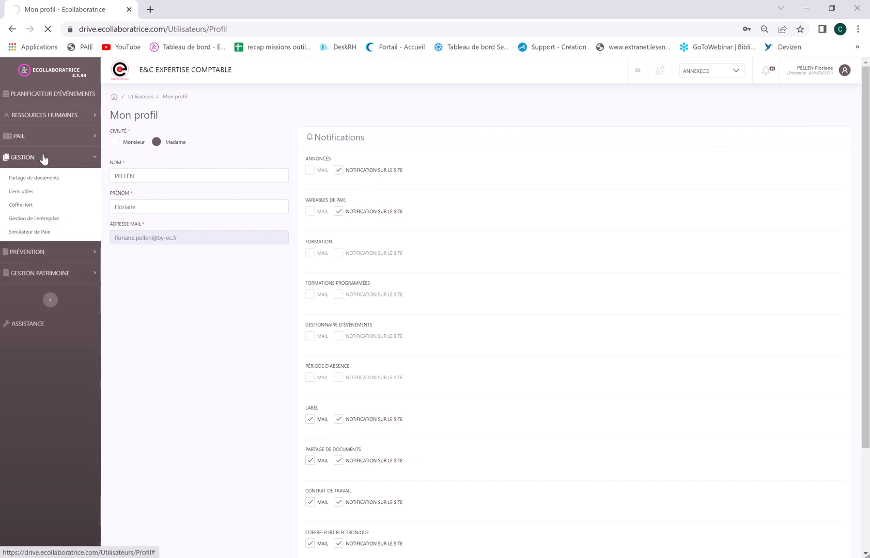
{"action": "left_click", "coordinate": [34, 219]}
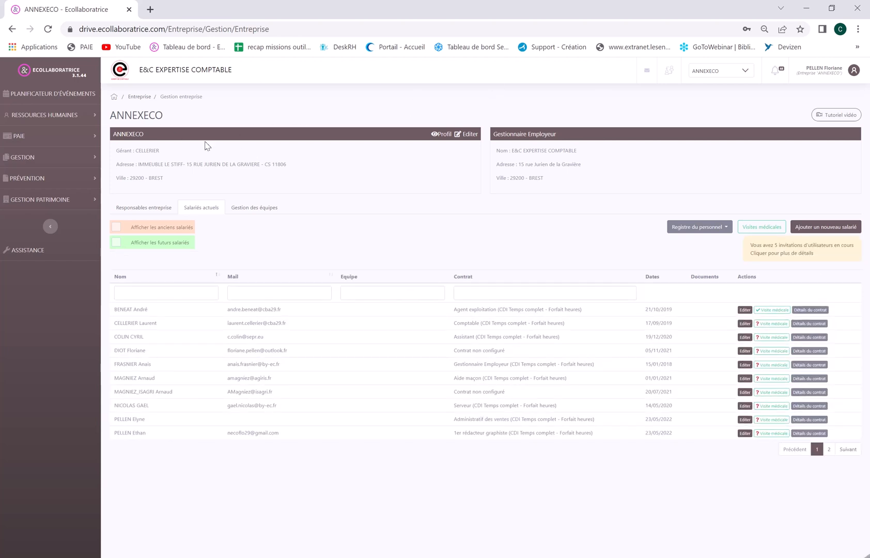
Step: Open the ANNEXECO company profile for editing, look through its fields, and save it
{"action": "left_click", "coordinate": [467, 136]}
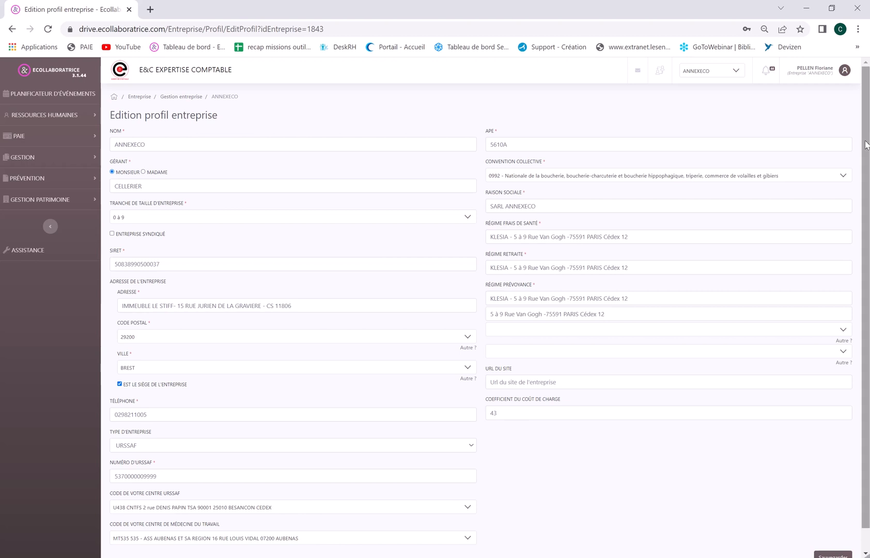
{"action": "scroll", "coordinate": [867, 202], "scroll_direction": "down", "scroll_amount": 1}
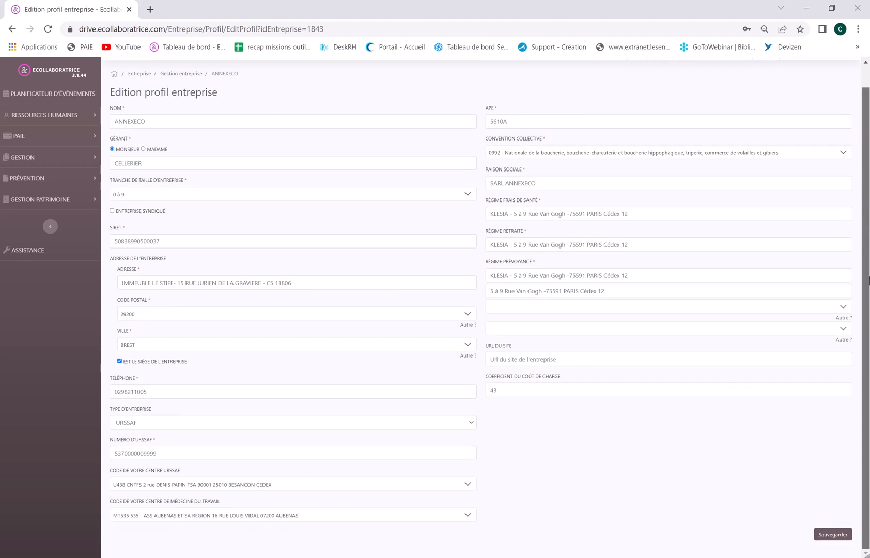
{"action": "left_click", "coordinate": [836, 535]}
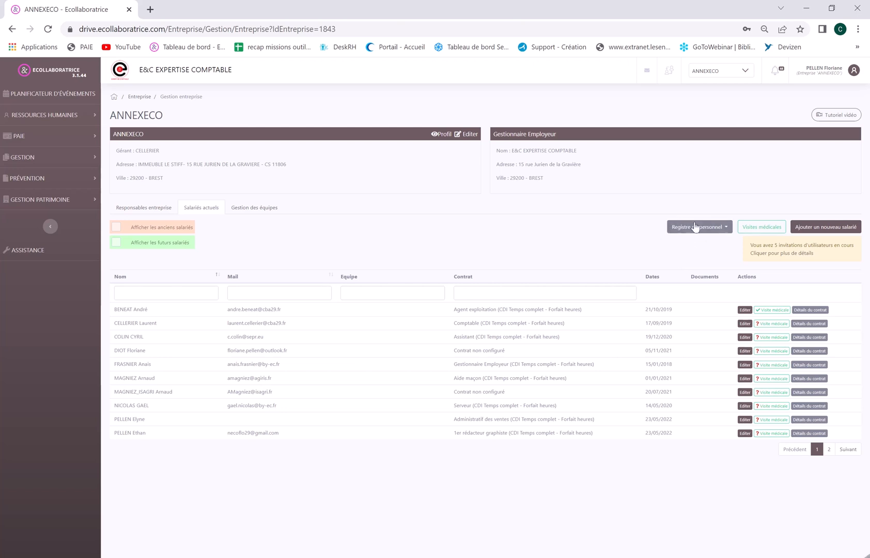
Step: Look at the download formats offered for the staff register without exporting it
{"action": "left_click", "coordinate": [727, 228]}
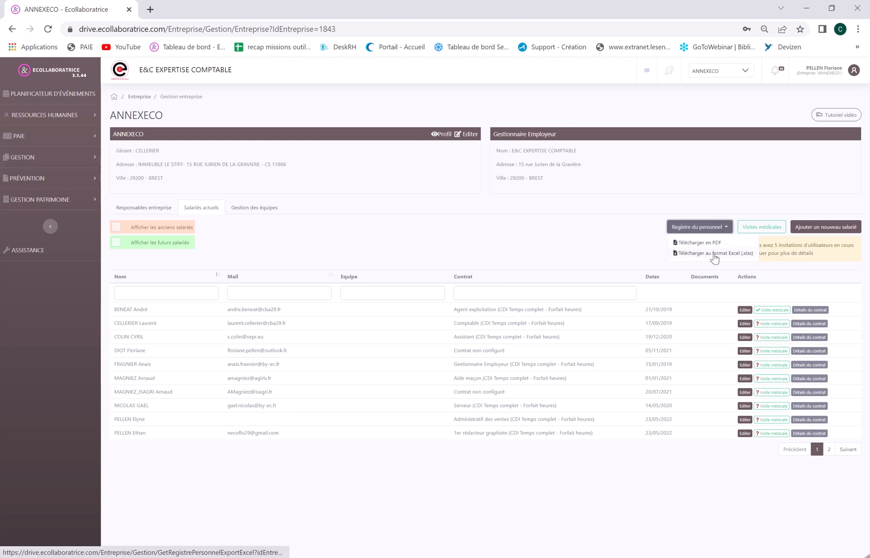
{"action": "left_click", "coordinate": [620, 233]}
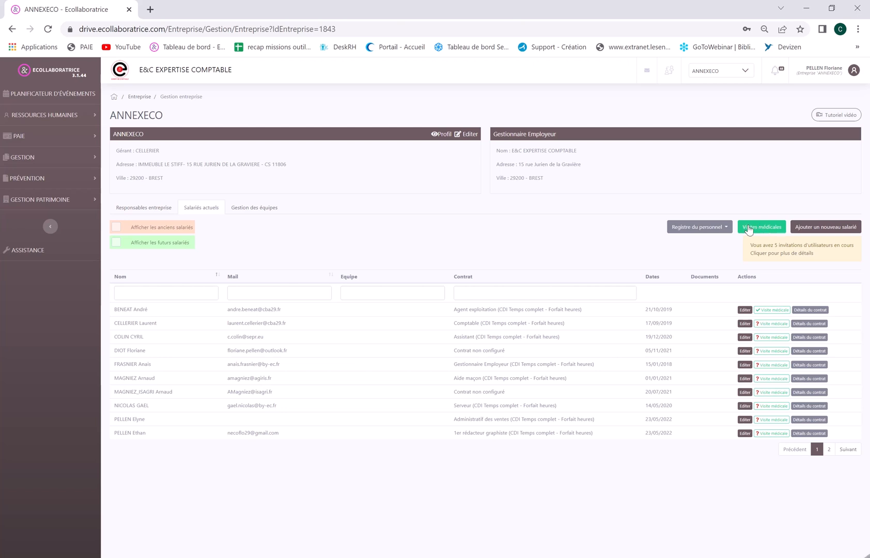
Step: Record the second listed employee's last medical visit as 23-05-2022 with a one-year maximum before the following visit, and save
{"action": "left_click", "coordinate": [773, 324]}
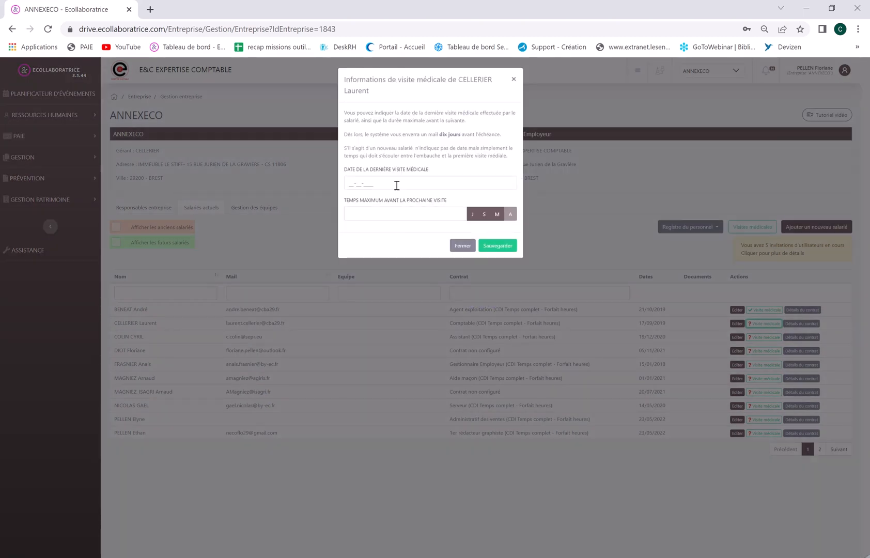
{"action": "left_click", "coordinate": [395, 185]}
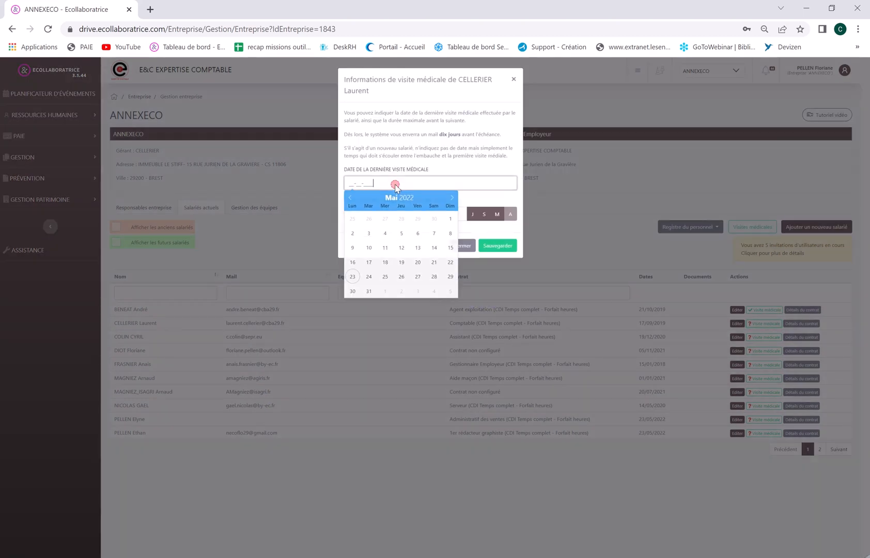
{"action": "left_click", "coordinate": [352, 277]}
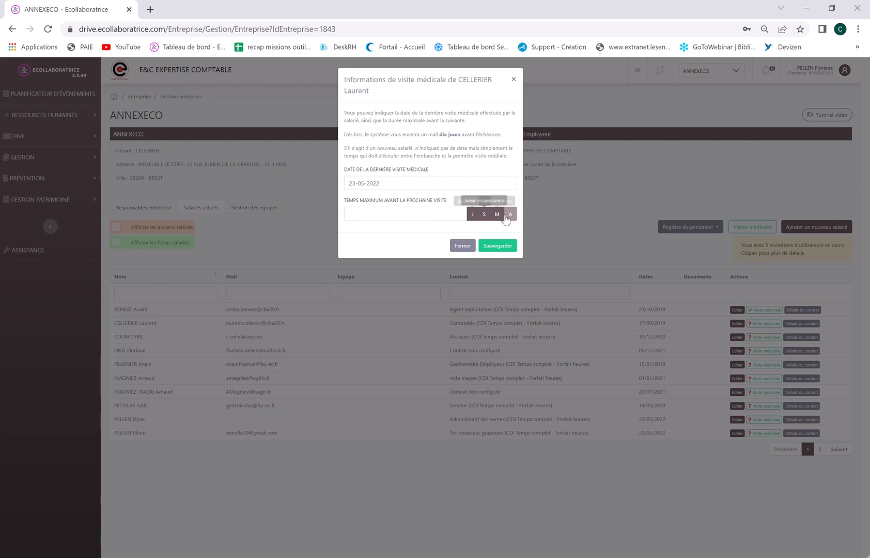
{"action": "left_click", "coordinate": [433, 216]}
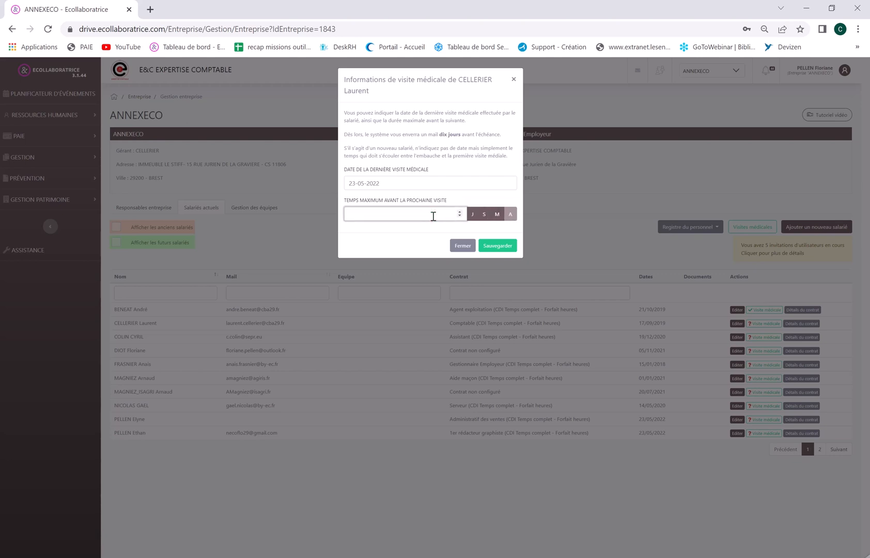
{"action": "left_click", "coordinate": [498, 246]}
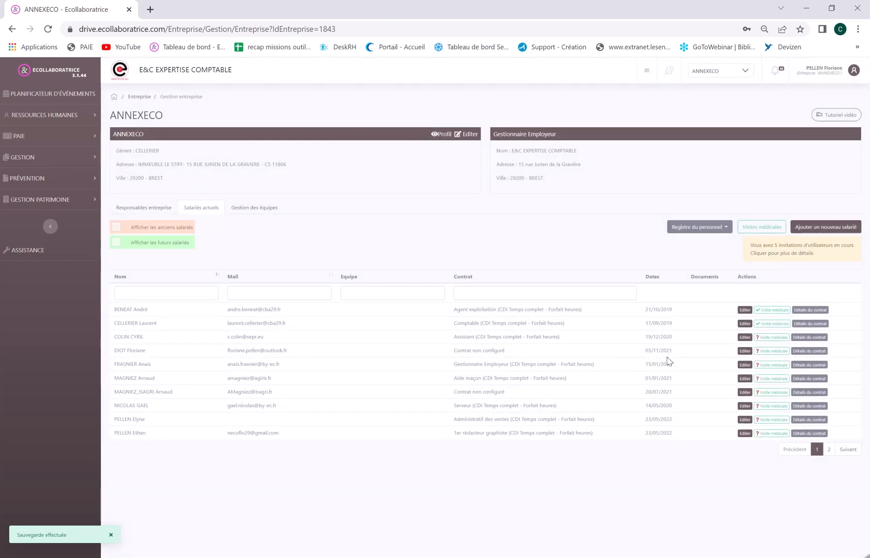
Step: Review the medical visits summary and the details of the pending user invitations, closing each one
{"action": "left_click", "coordinate": [761, 230]}
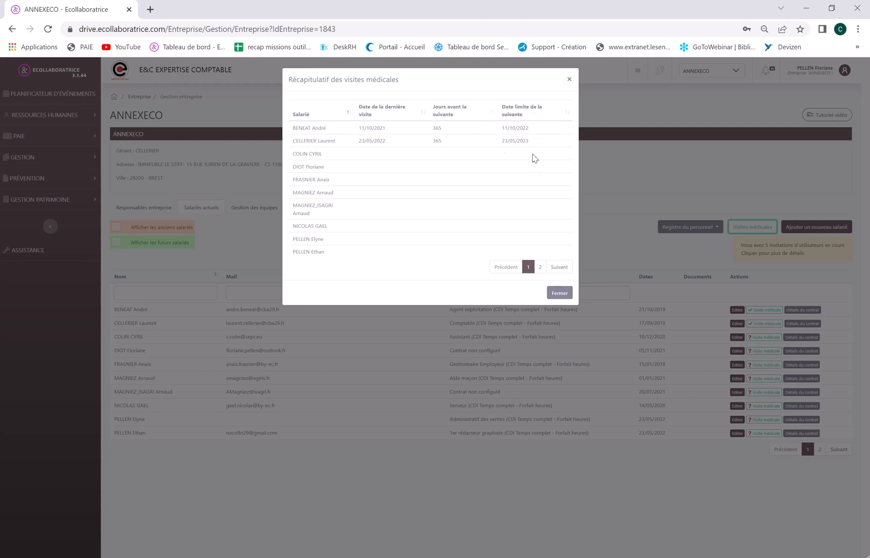
{"action": "left_click", "coordinate": [560, 293]}
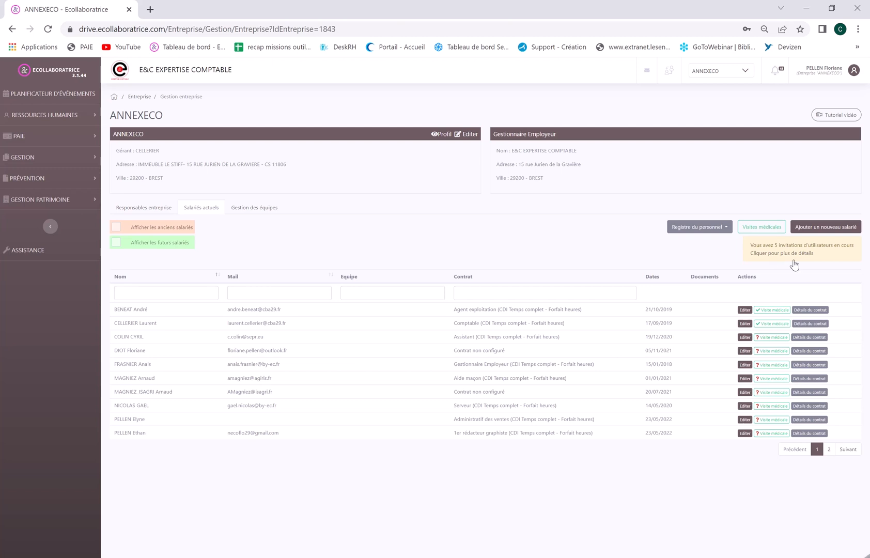
{"action": "left_click", "coordinate": [777, 254]}
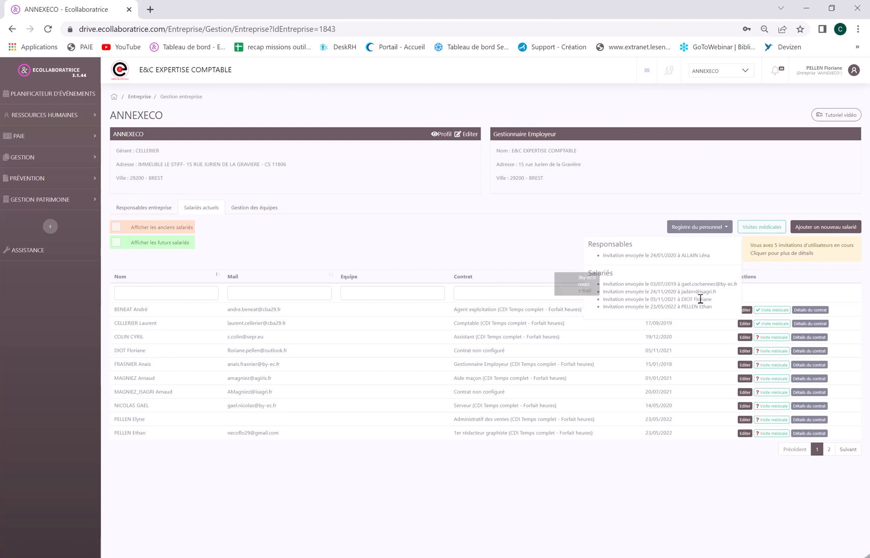
{"action": "left_click", "coordinate": [542, 239]}
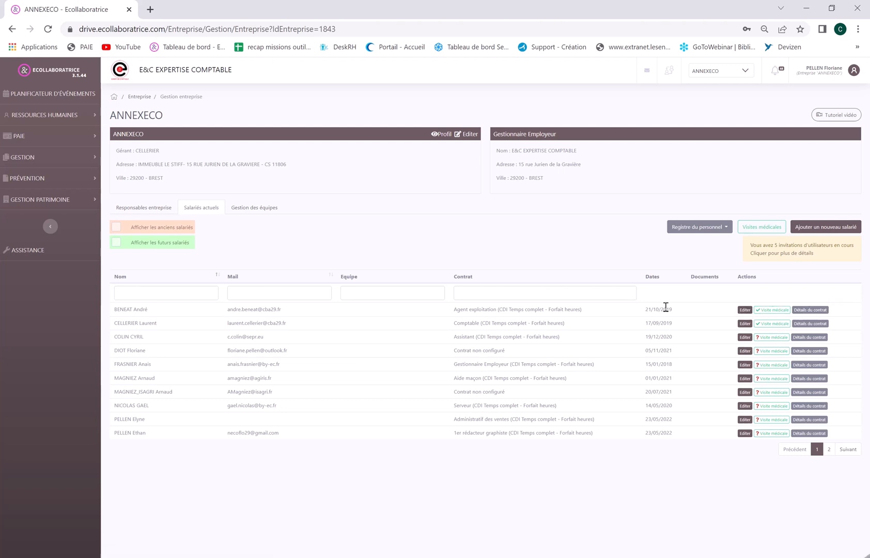
Step: View the first listed employee's personal record and return to the company management page
{"action": "left_click", "coordinate": [744, 310]}
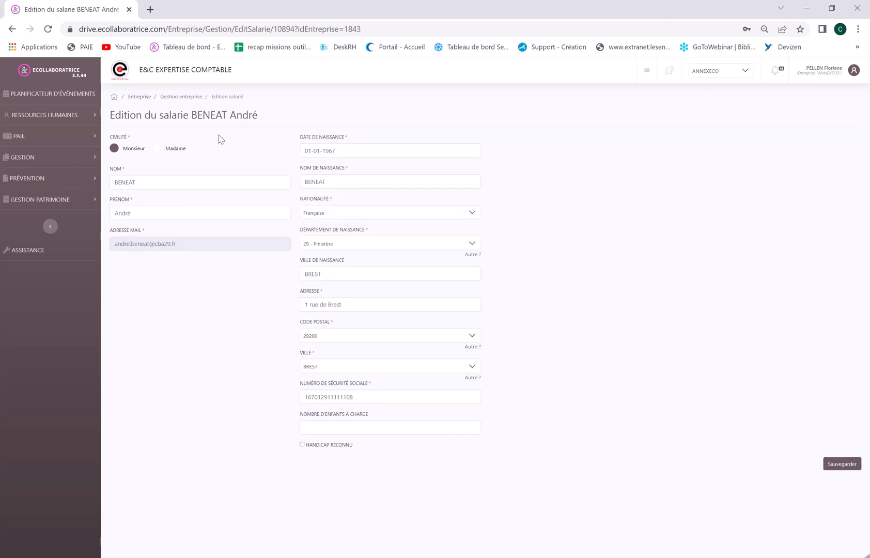
{"action": "left_click", "coordinate": [191, 98]}
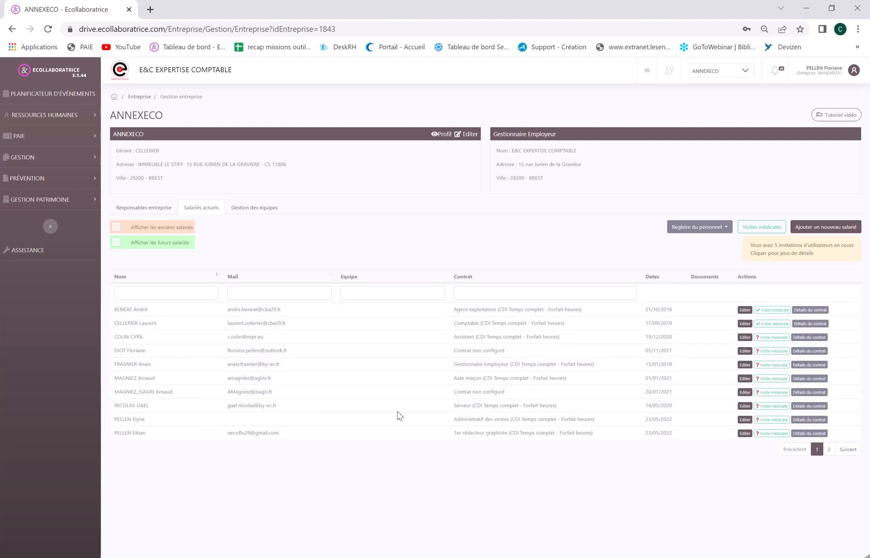
Step: Open the record of the "Administratif des ventes" employee, go to the e-mail address field, and save the record
{"action": "left_click", "coordinate": [745, 419]}
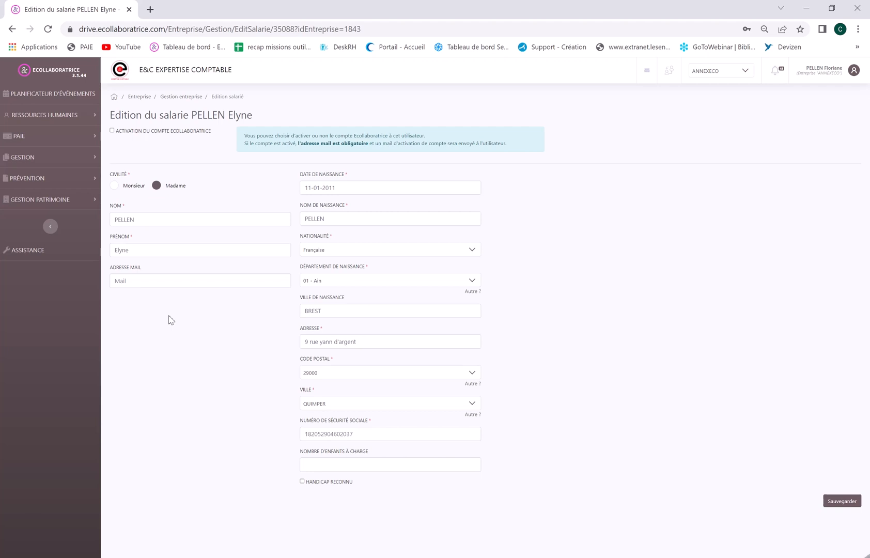
{"action": "left_click", "coordinate": [137, 282]}
{"action": "left_click", "coordinate": [129, 337]}
{"action": "left_click", "coordinate": [836, 502]}
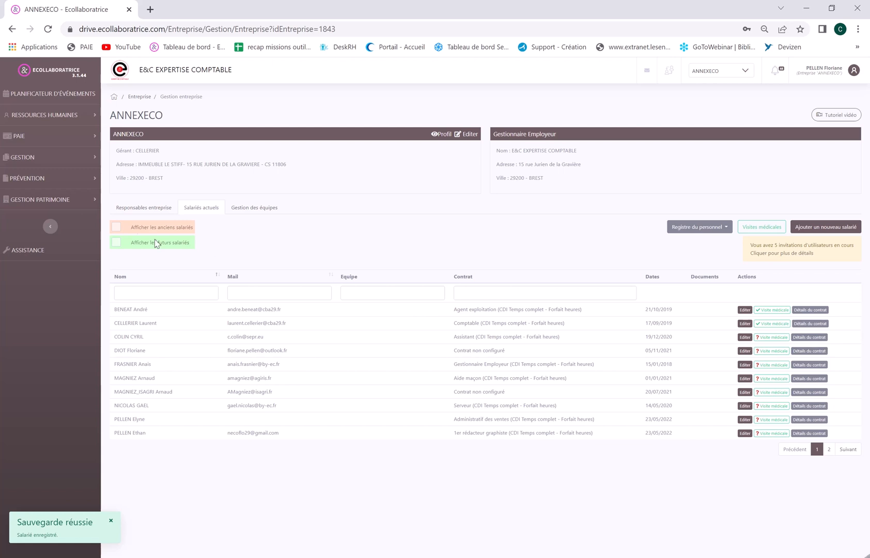
Step: Save the second listed manager's role as "Responsable" among the company managers, and return to the current employees list
{"action": "left_click", "coordinate": [148, 207]}
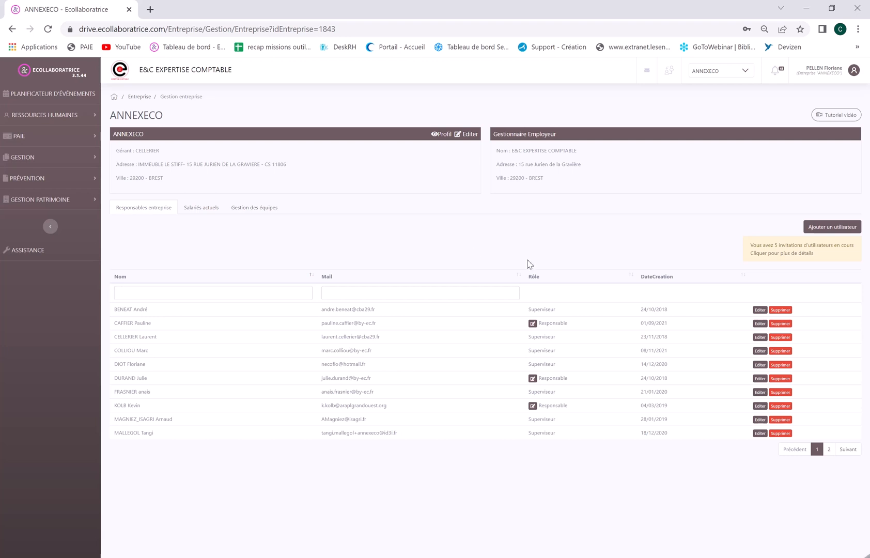
{"action": "left_click", "coordinate": [533, 324]}
{"action": "left_click", "coordinate": [411, 226]}
{"action": "left_click", "coordinate": [411, 228]}
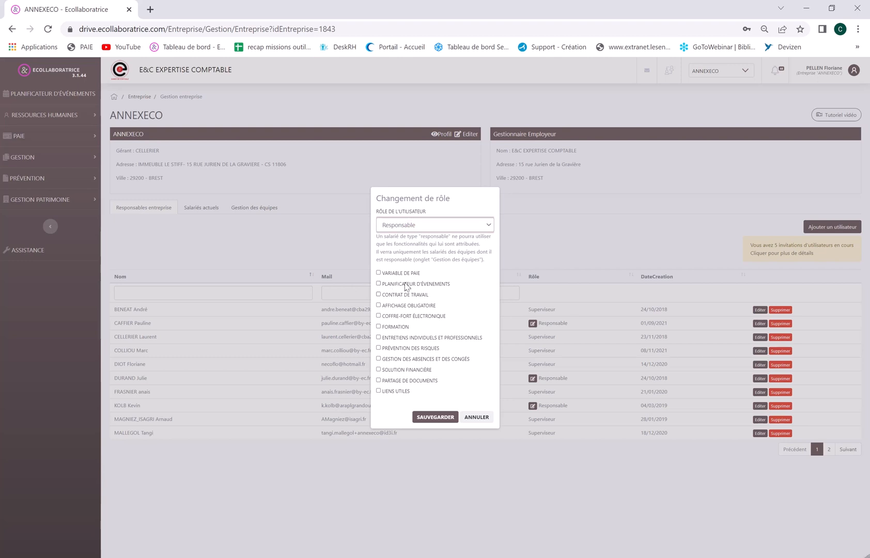
{"action": "left_click", "coordinate": [439, 419]}
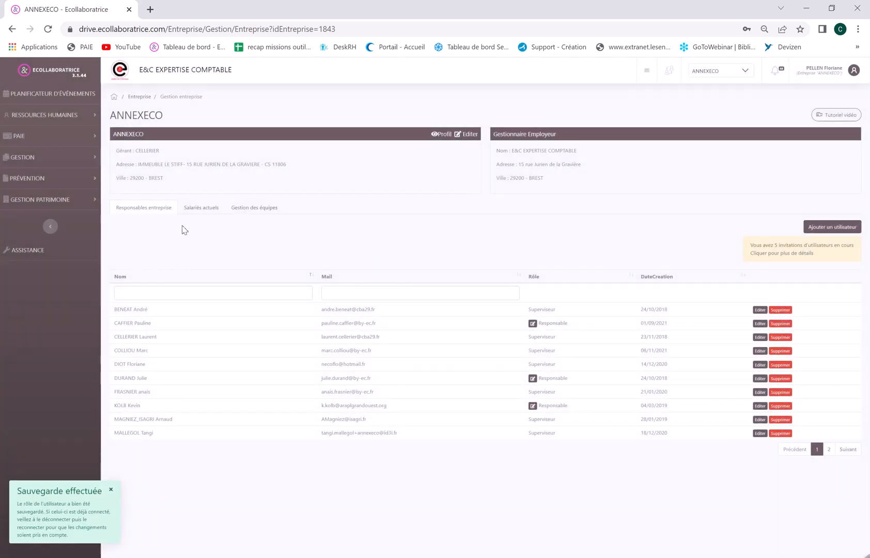
{"action": "left_click", "coordinate": [201, 208]}
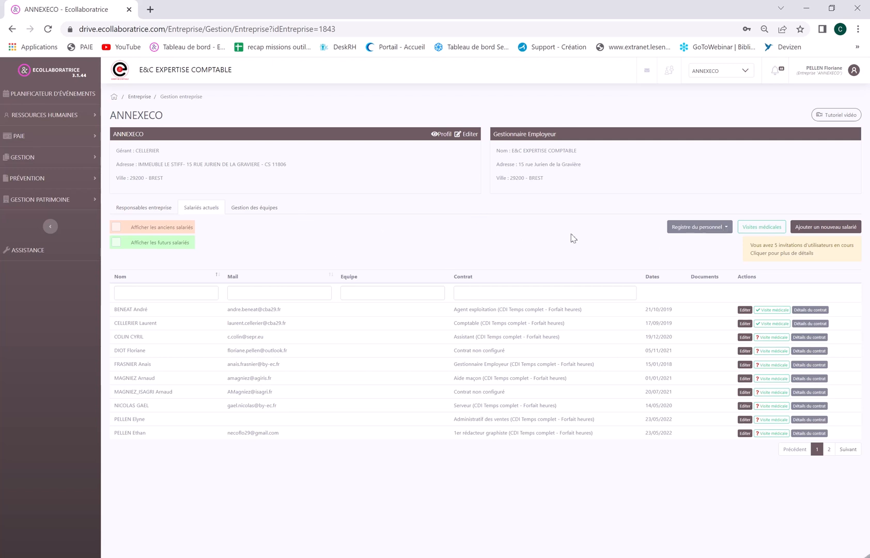
{"action": "left_click", "coordinate": [383, 243]}
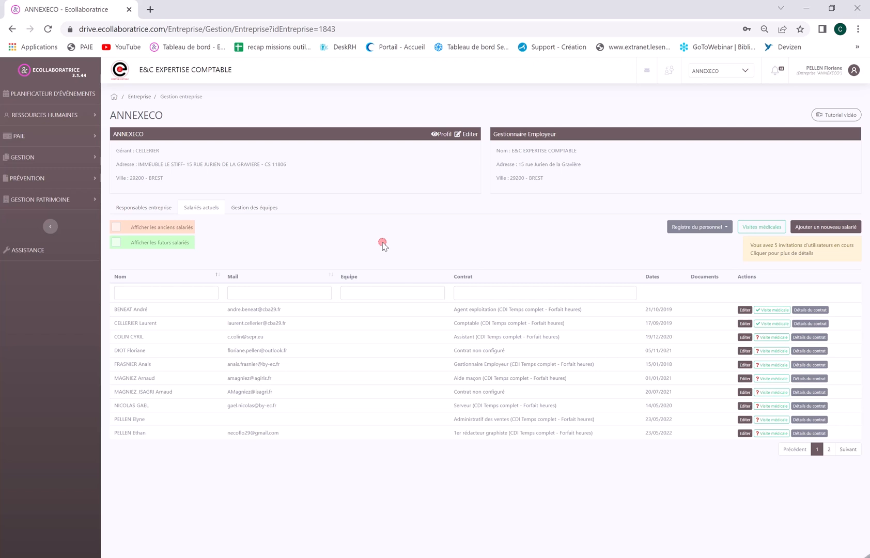
Step: Open the payroll timesheet (Feuille de pointage) for the first listed employee, with May 2022 as the month
{"action": "left_click", "coordinate": [40, 139]}
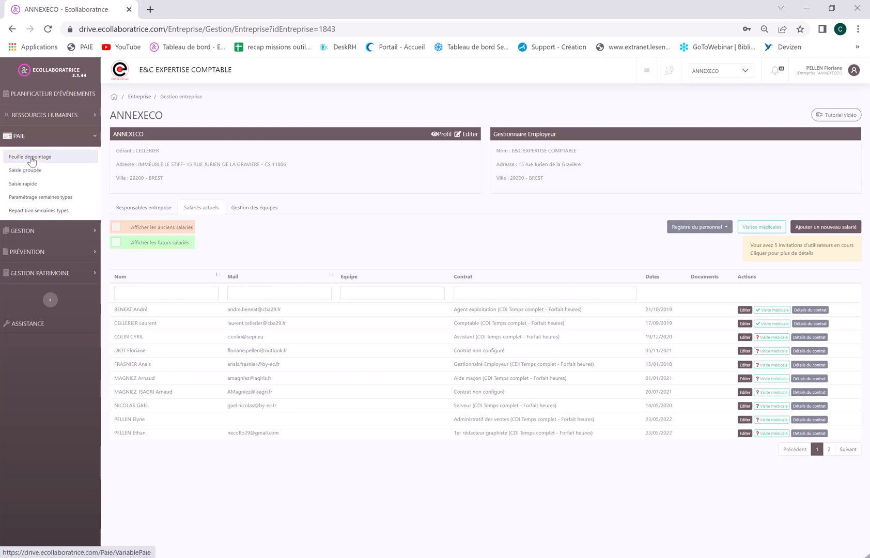
{"action": "left_click", "coordinate": [34, 161]}
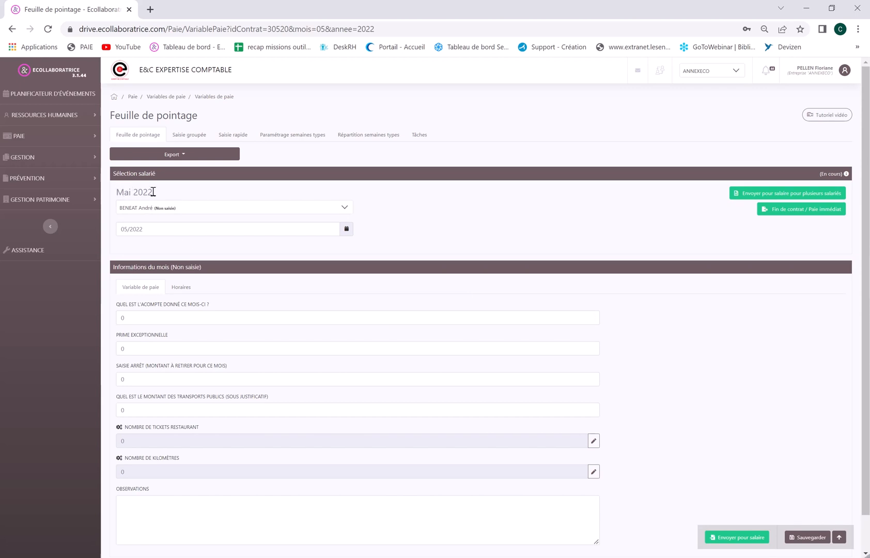
{"action": "left_click", "coordinate": [190, 208]}
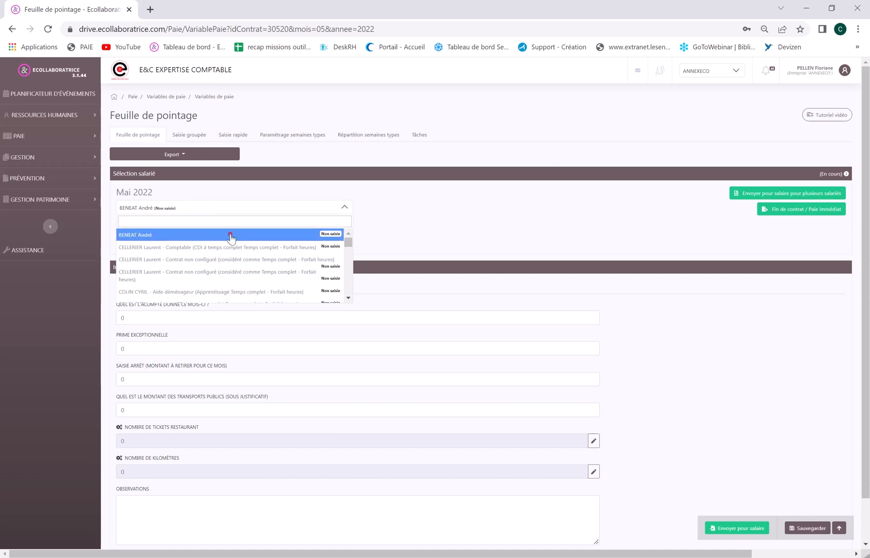
{"action": "left_click", "coordinate": [231, 237]}
{"action": "left_click", "coordinate": [345, 229]}
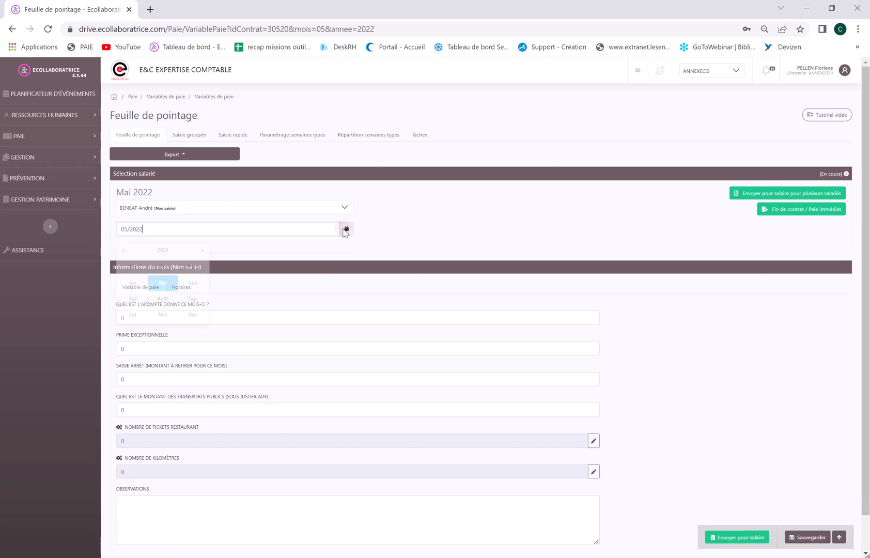
{"action": "left_click", "coordinate": [166, 288]}
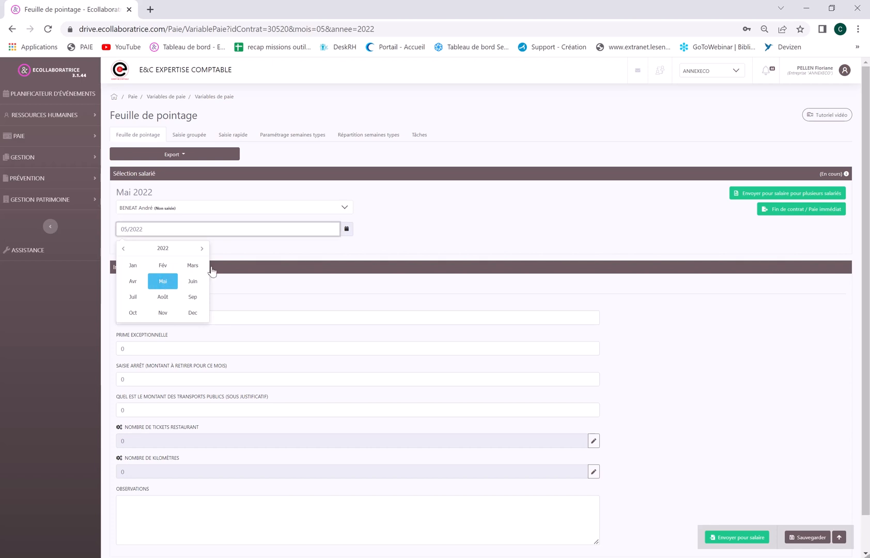
{"action": "left_click", "coordinate": [253, 253]}
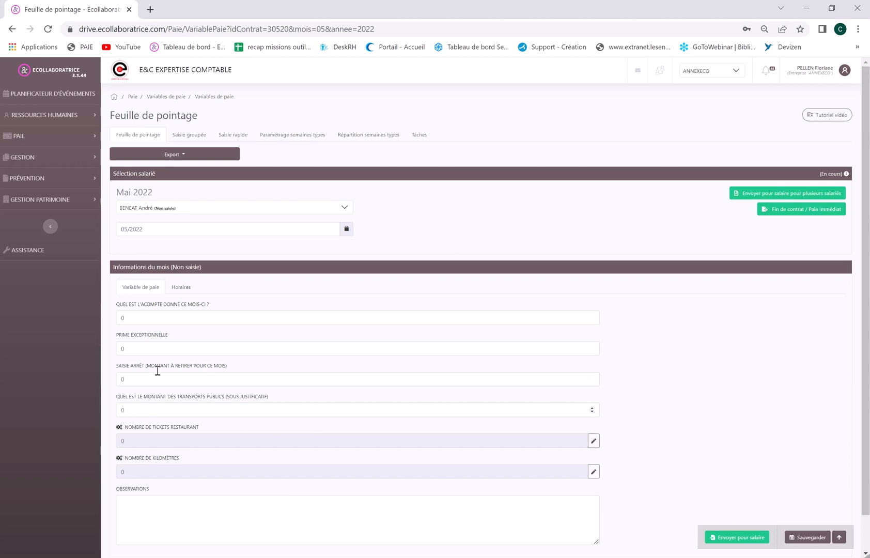
Step: Examine the timesheet's payroll variable fields, from the monthly advance to the observations, and the daily working hours for May 2022
{"action": "left_click", "coordinate": [140, 317]}
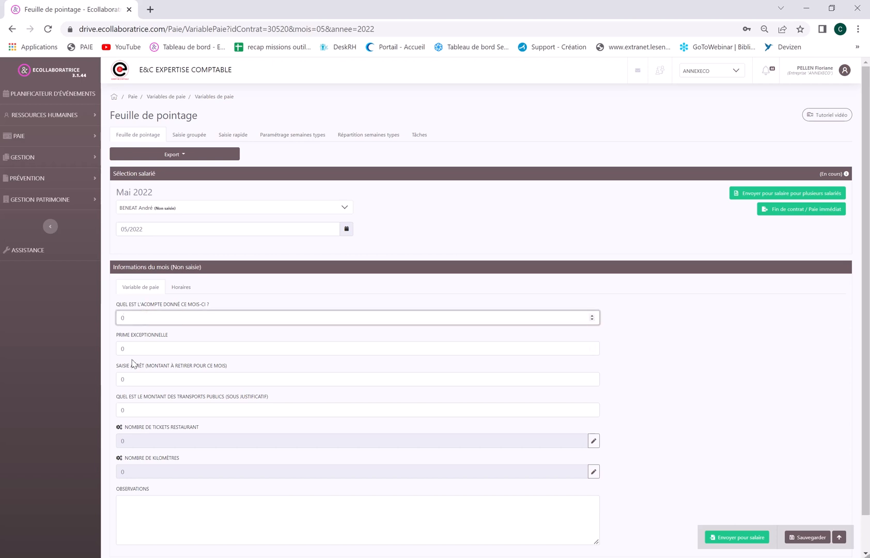
{"action": "left_click", "coordinate": [138, 510]}
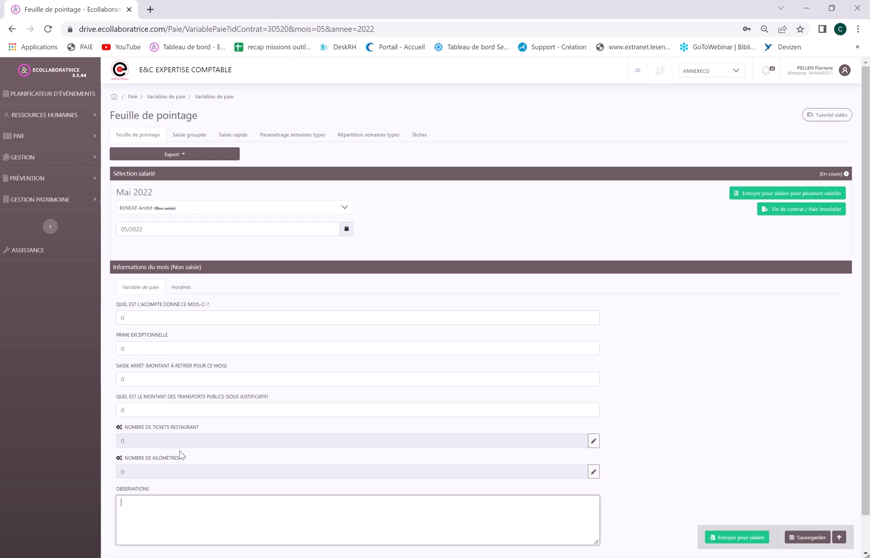
{"action": "left_click", "coordinate": [156, 509]}
{"action": "left_click", "coordinate": [180, 287]}
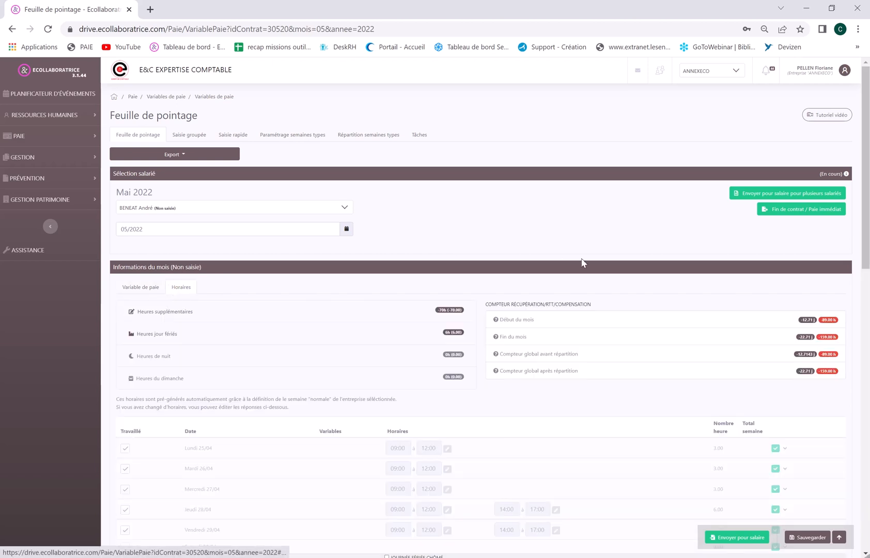
{"action": "left_click_drag", "start_coordinate": [865, 141], "coordinate": [868, 251]}
{"action": "mouse_move", "coordinate": [480, 279]}
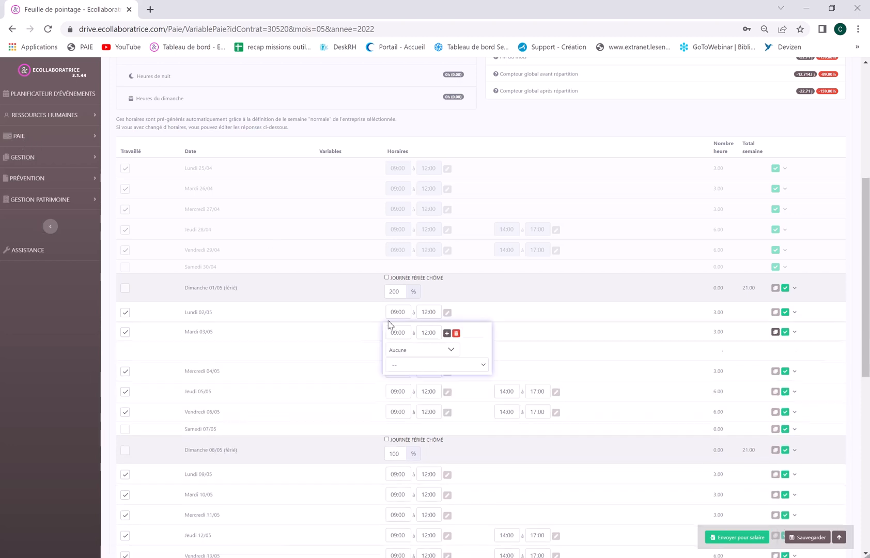
{"action": "mouse_move", "coordinate": [432, 326]}
Step: In the typical weeks settings, set Monday's start time to 08:00 in the first listed employee's "Semaine type" model
{"action": "left_click", "coordinate": [28, 136]}
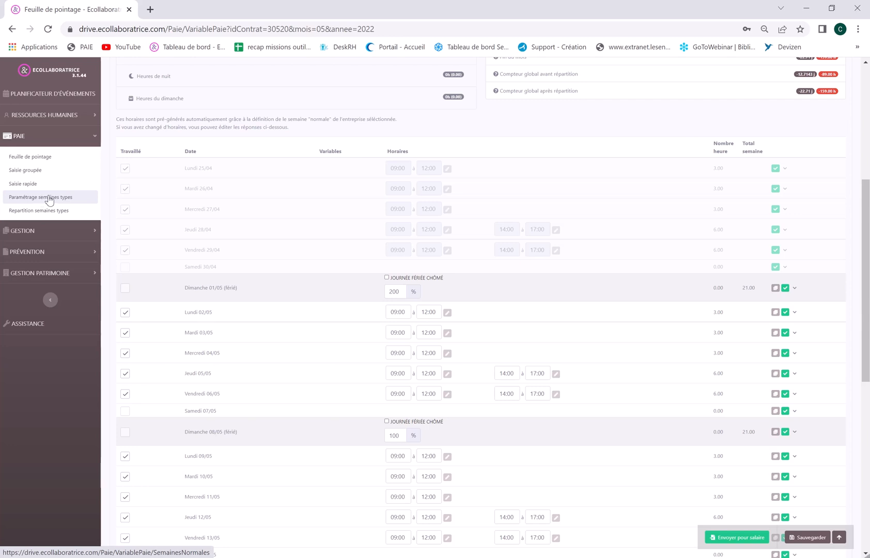
{"action": "left_click", "coordinate": [49, 197]}
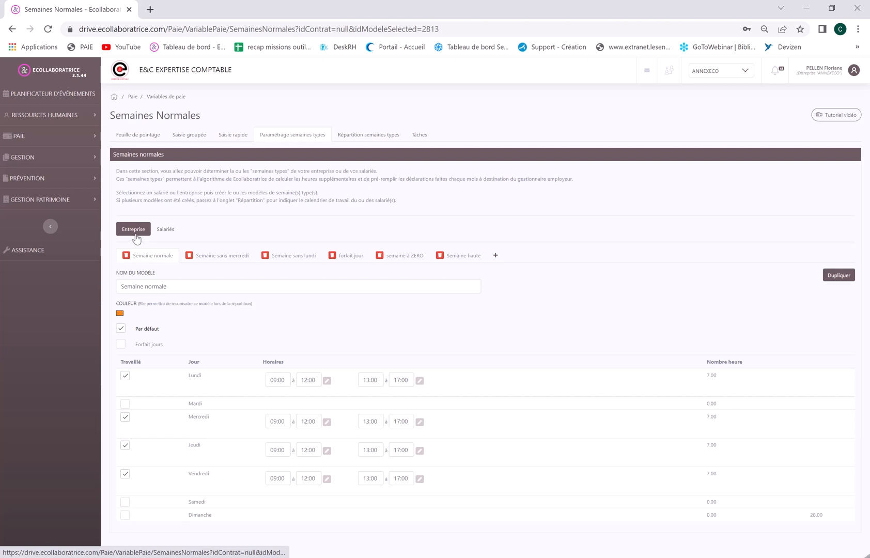
{"action": "left_click", "coordinate": [164, 230]}
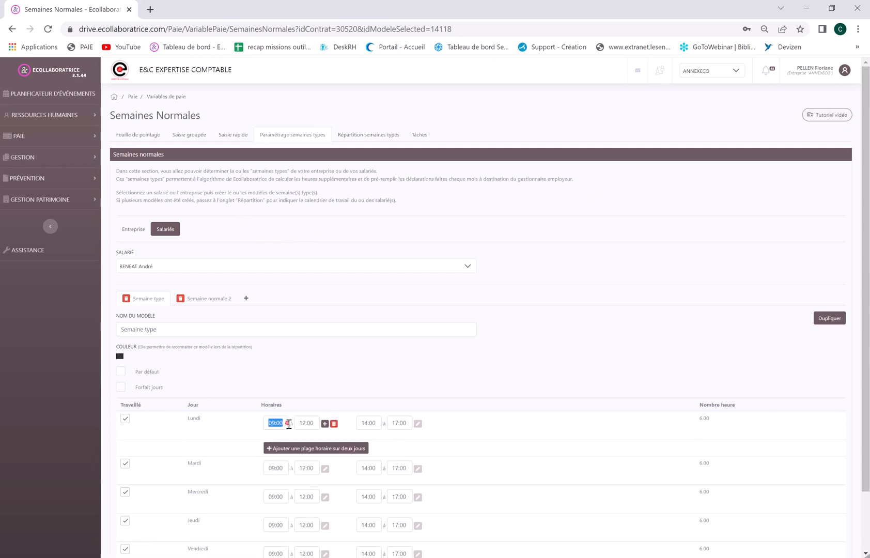
{"action": "left_click", "coordinate": [286, 424]}
{"action": "type", "text": "0"}
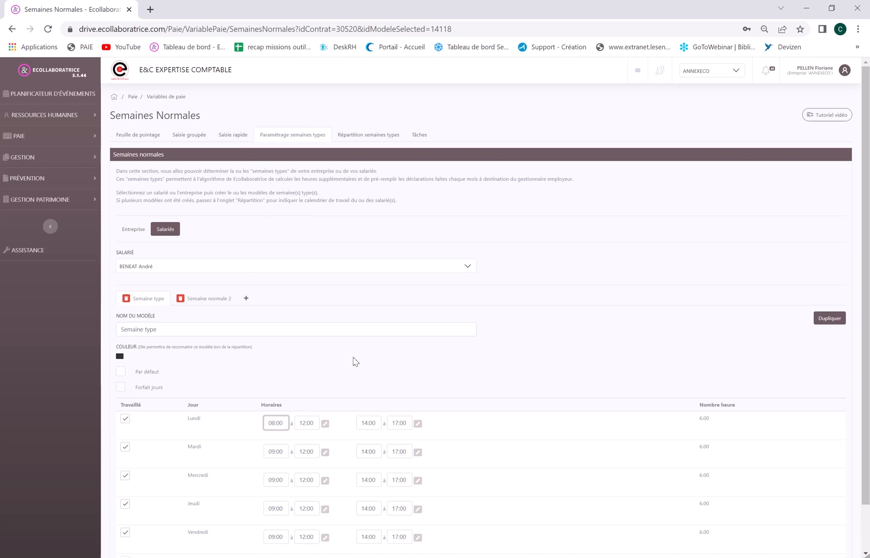
{"action": "left_click", "coordinate": [353, 359]}
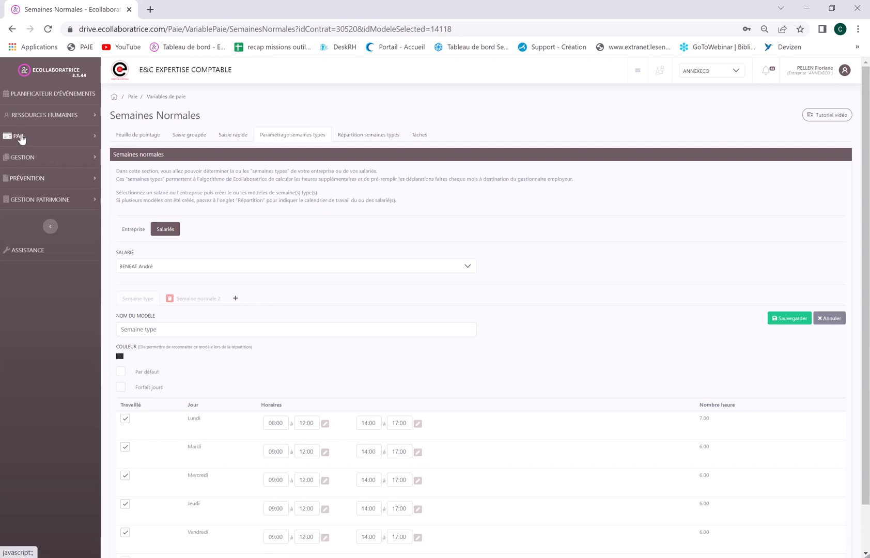
Step: Return to the first listed employee's May 2022 timesheet and go to the working hours of Monday 02/05
{"action": "left_click", "coordinate": [19, 138]}
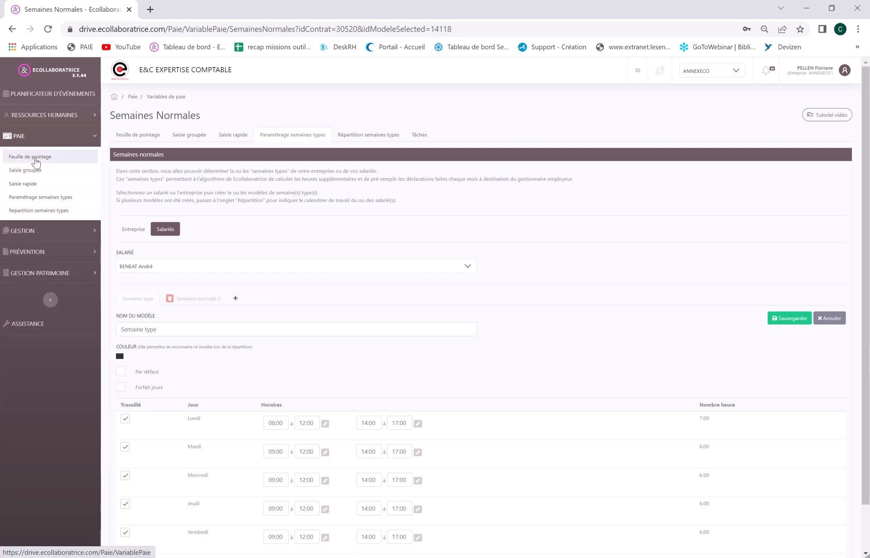
{"action": "left_click", "coordinate": [39, 160]}
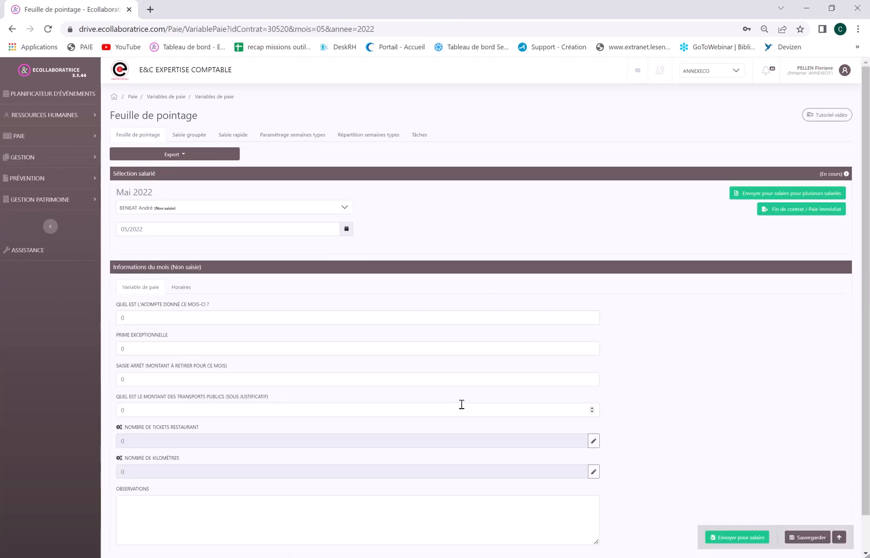
{"action": "left_click", "coordinate": [181, 287]}
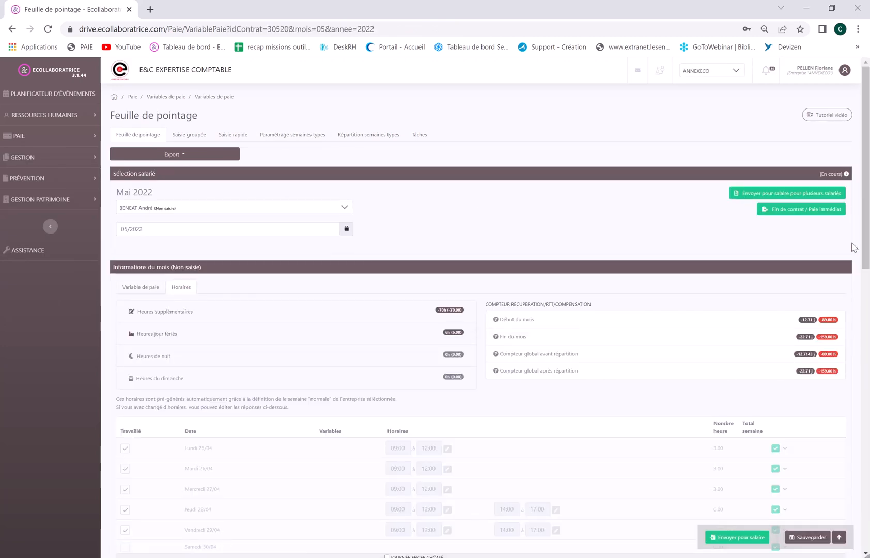
{"action": "left_click_drag", "start_coordinate": [867, 233], "coordinate": [868, 401]}
{"action": "mouse_move", "coordinate": [478, 224]}
{"action": "mouse_move", "coordinate": [397, 172]}
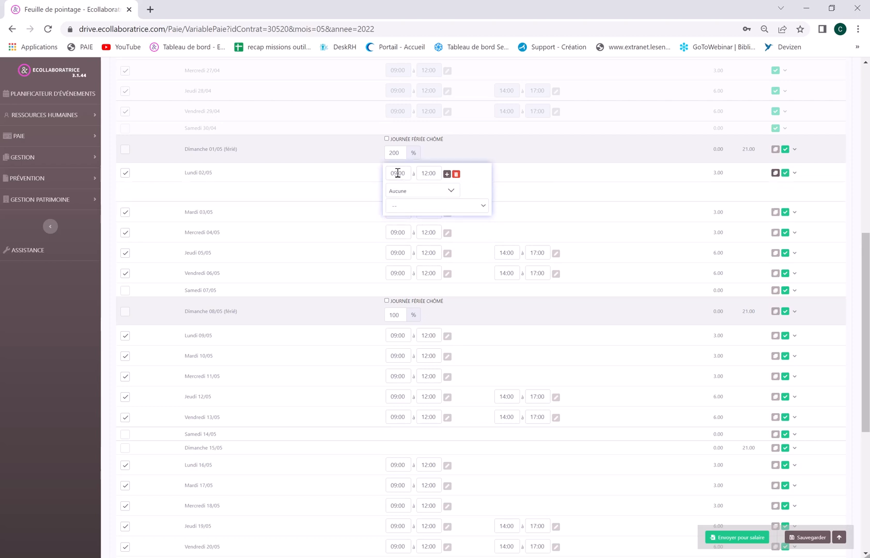
Step: Add a second time slot to Monday 02/05 and delete it
{"action": "left_click", "coordinate": [447, 174]}
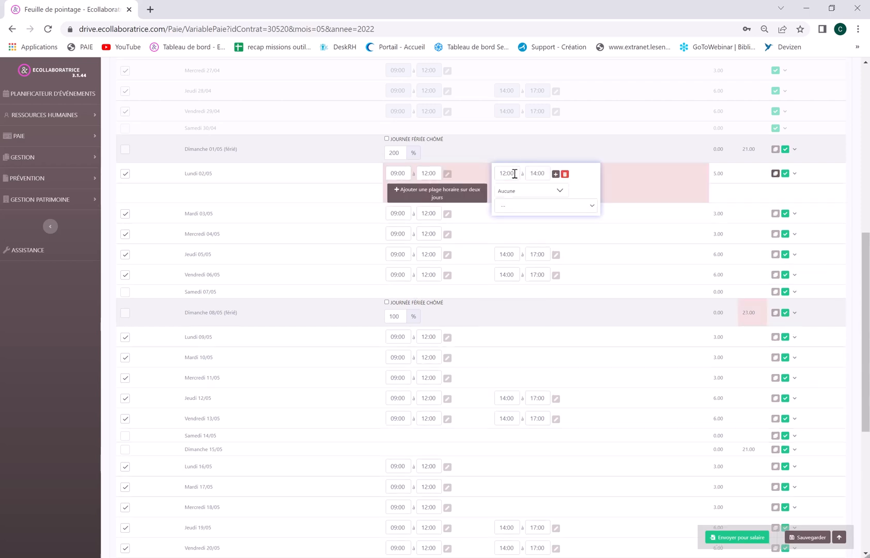
{"action": "left_click", "coordinate": [565, 175]}
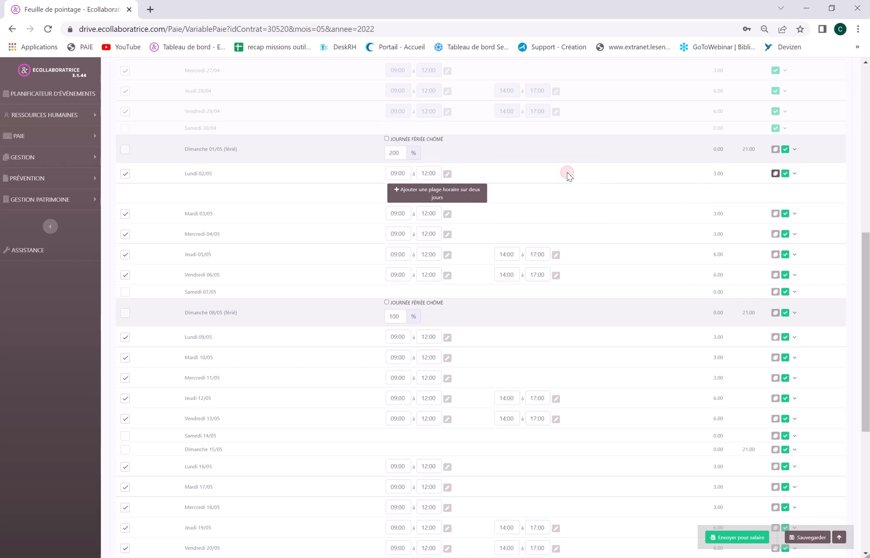
Step: Mark the 09:00 to 12:00 time slot of Monday 02/05 as "Absence maladie vie privée"
{"action": "mouse_move", "coordinate": [412, 193]}
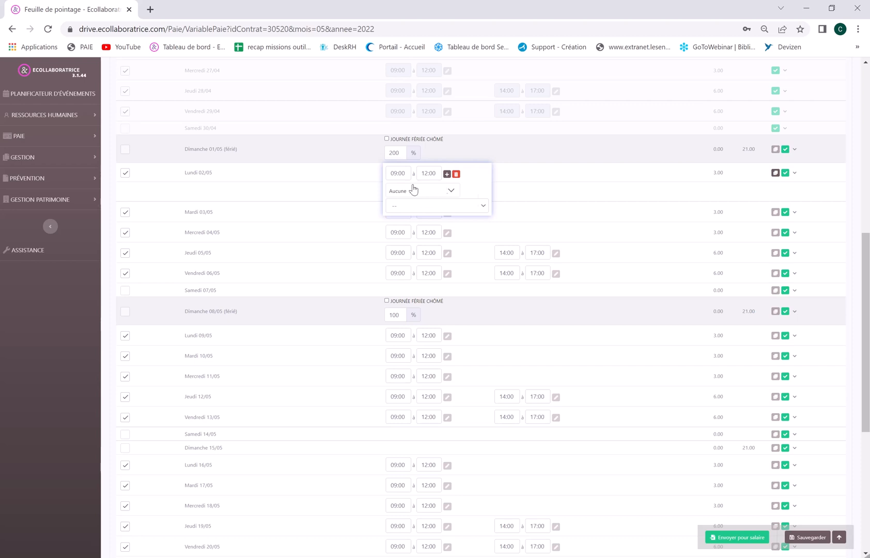
{"action": "left_click", "coordinate": [451, 192]}
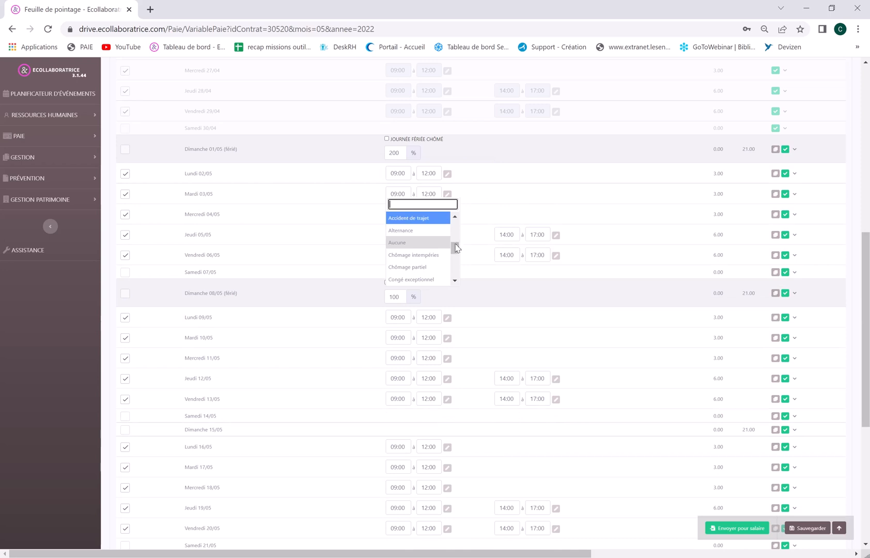
{"action": "scroll", "coordinate": [454, 241], "scroll_direction": "up", "scroll_amount": 1}
{"action": "mouse_move", "coordinate": [453, 234]}
{"action": "left_mouse_down"}
{"action": "mouse_move", "coordinate": [454, 221]}
{"action": "mouse_move", "coordinate": [461, 239]}
{"action": "left_mouse_up"}
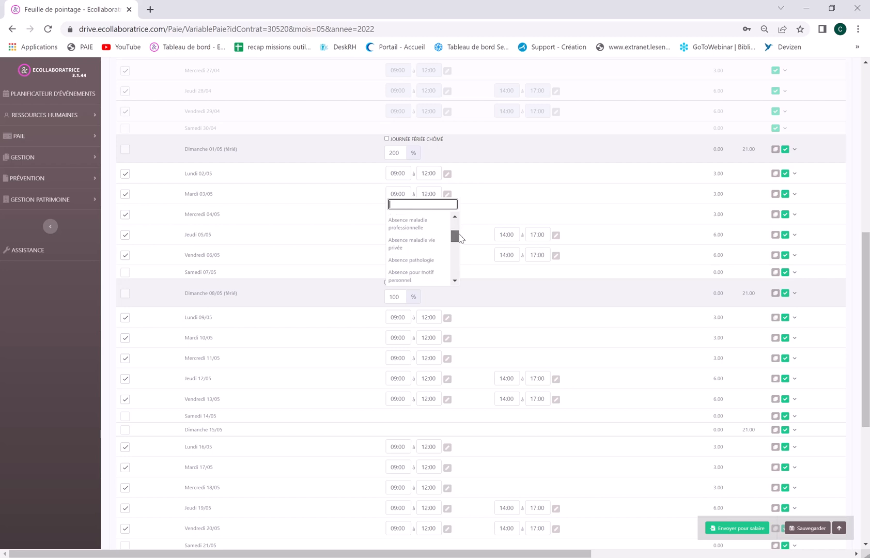
{"action": "left_click", "coordinate": [415, 243]}
{"action": "left_click", "coordinate": [413, 174]}
{"action": "left_click", "coordinate": [539, 176]}
{"action": "left_click", "coordinate": [447, 173]}
{"action": "left_click", "coordinate": [455, 175]}
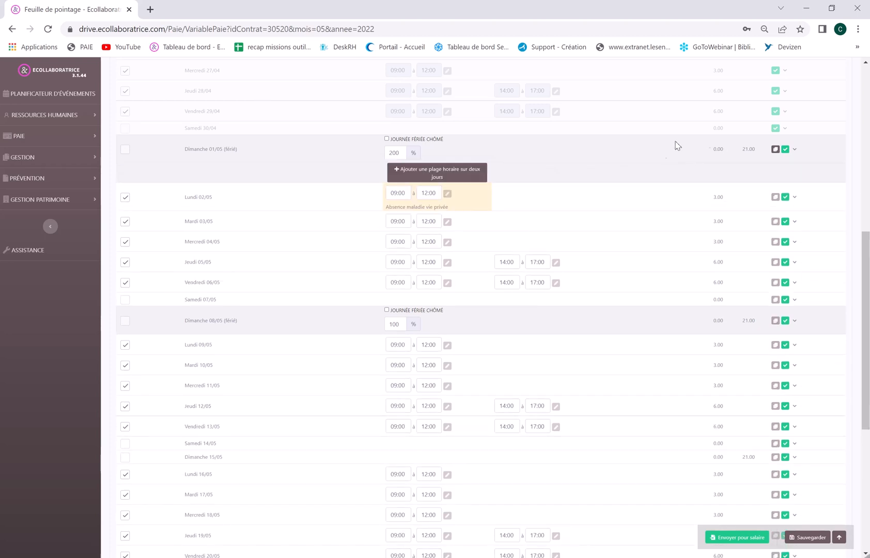
Step: Copy Monday 02/05's entry to Tuesday 03/05, Wednesday 04/05, Thursday 05/05 and Friday 06/05, and apply it
{"action": "mouse_move", "coordinate": [631, 190]}
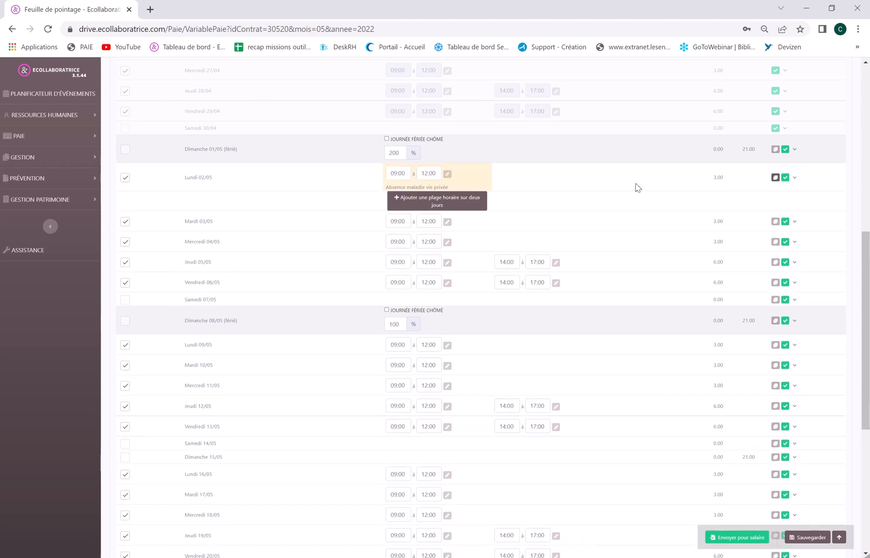
{"action": "left_click", "coordinate": [775, 178]}
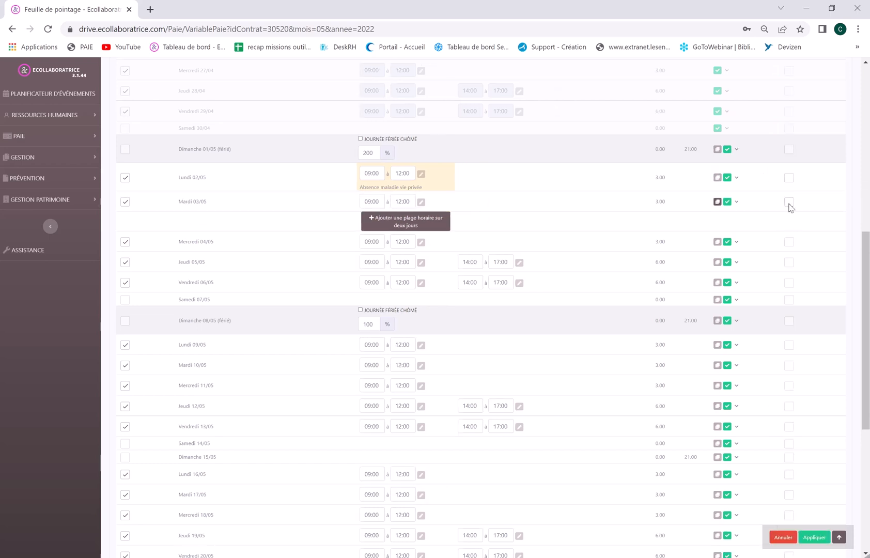
{"action": "left_click", "coordinate": [789, 201]}
{"action": "left_click", "coordinate": [789, 224]}
{"action": "left_click", "coordinate": [789, 243]}
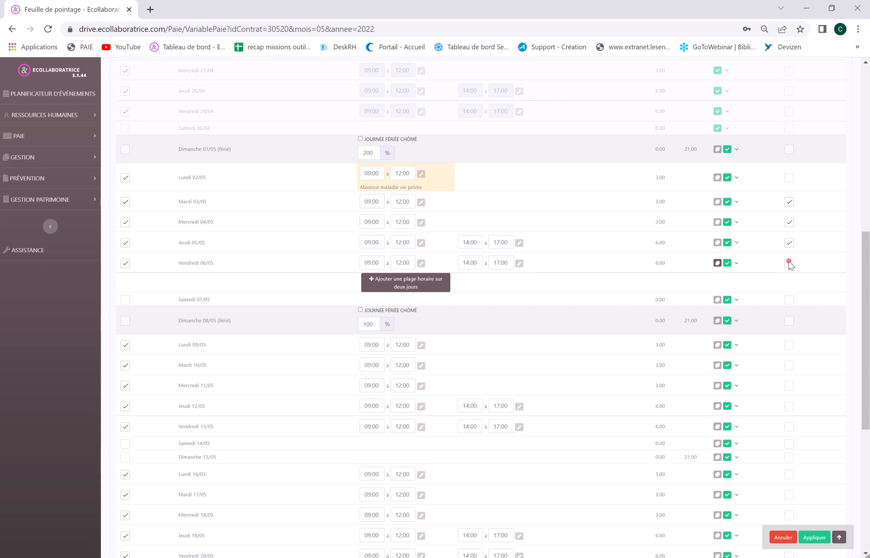
{"action": "left_click", "coordinate": [788, 284]}
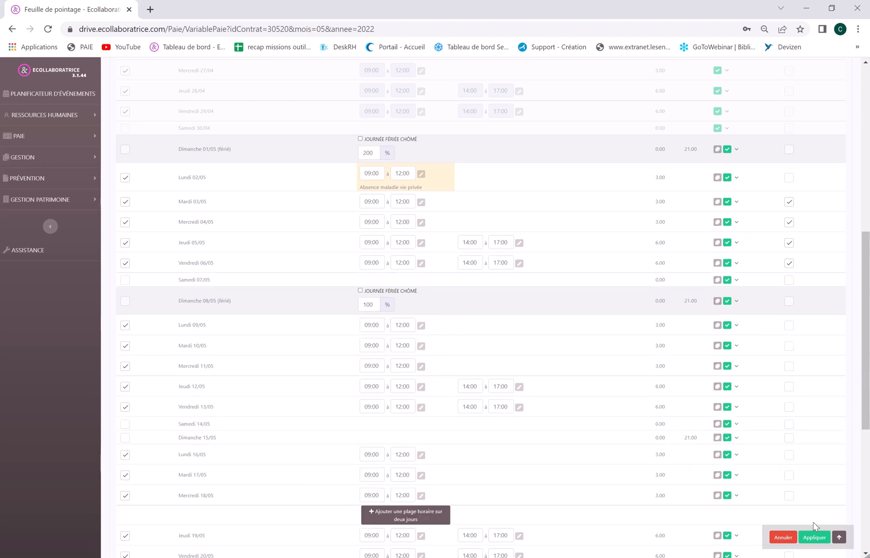
{"action": "left_click", "coordinate": [813, 538]}
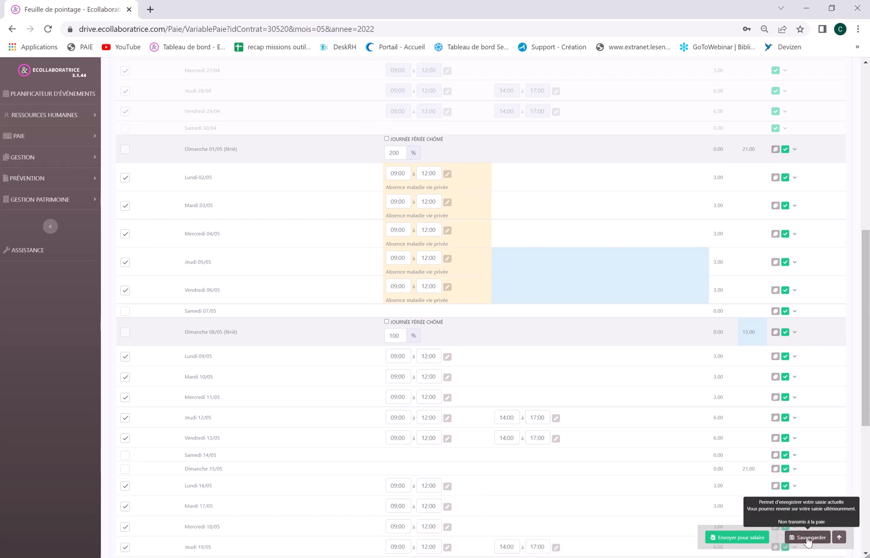
Step: Save the May 2022 timesheet, then send it for salary with confirmation and reload the page
{"action": "left_click", "coordinate": [808, 539]}
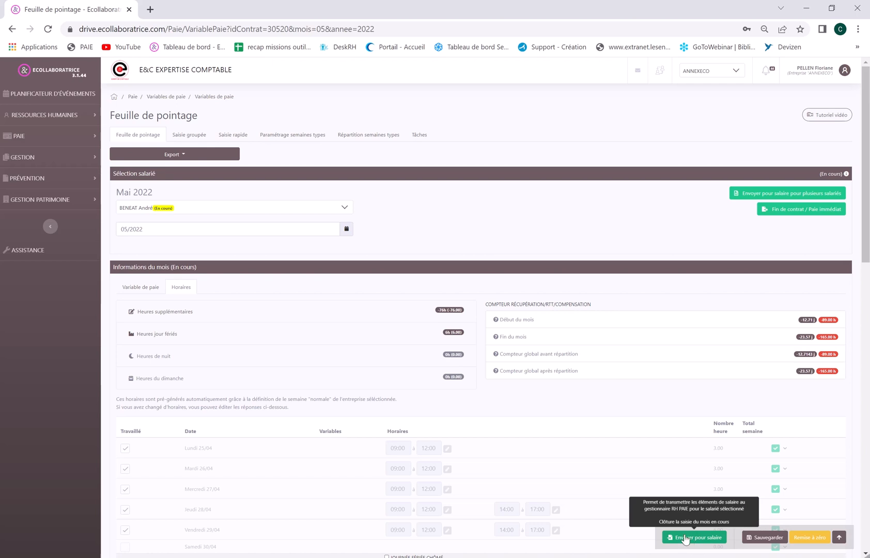
{"action": "left_click", "coordinate": [345, 208]}
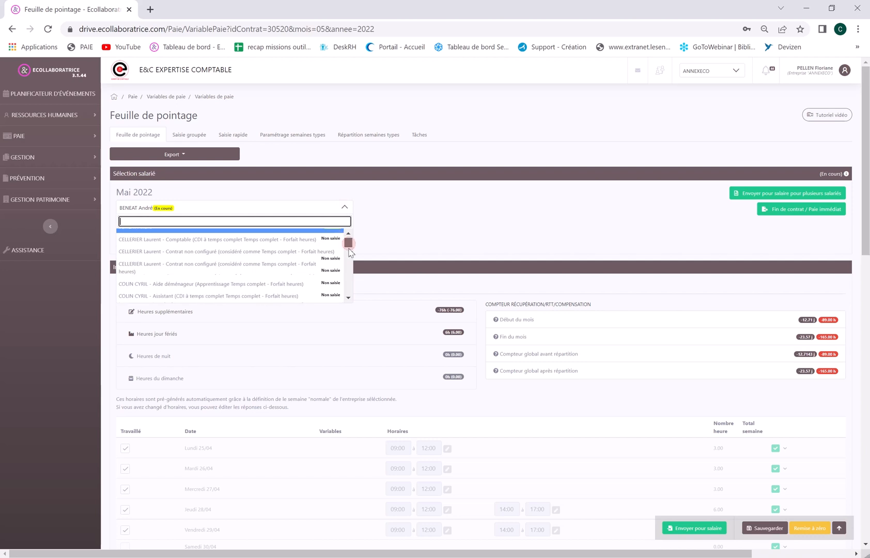
{"action": "left_click", "coordinate": [681, 529]}
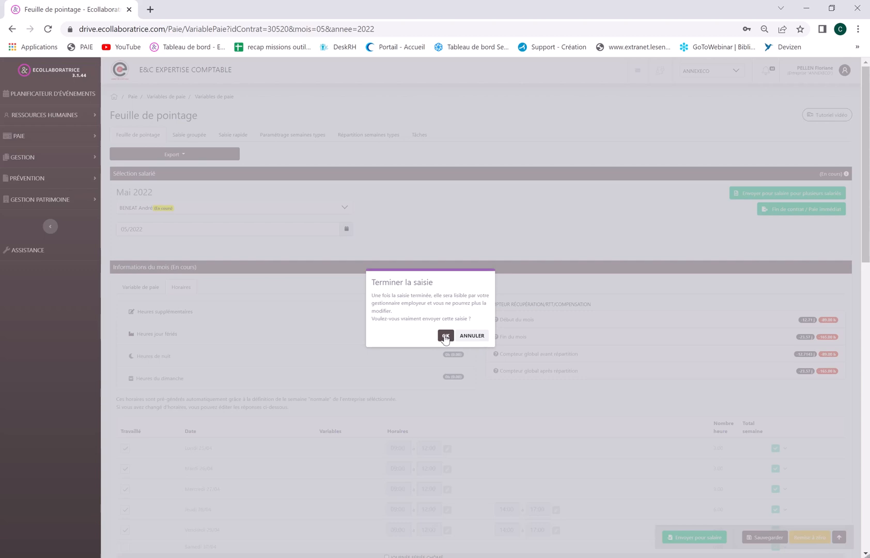
{"action": "left_click", "coordinate": [445, 336]}
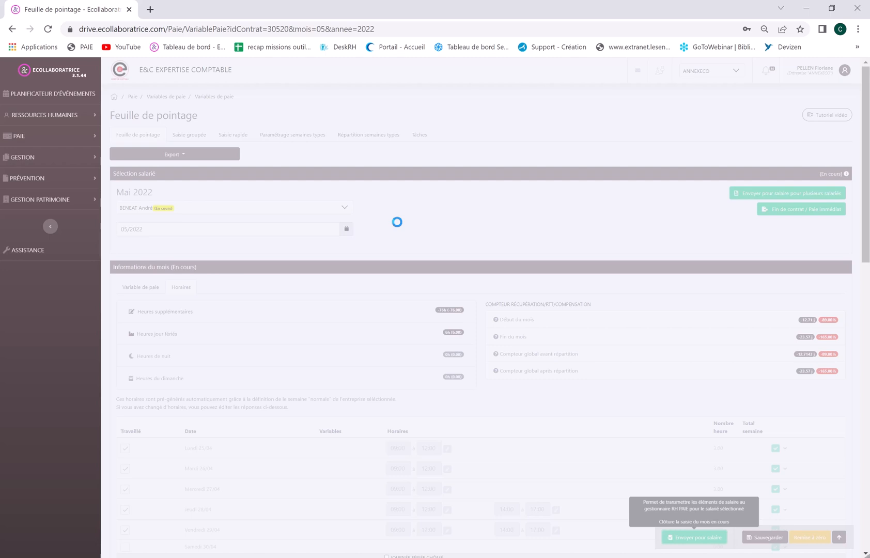
{"action": "left_click", "coordinate": [48, 29]}
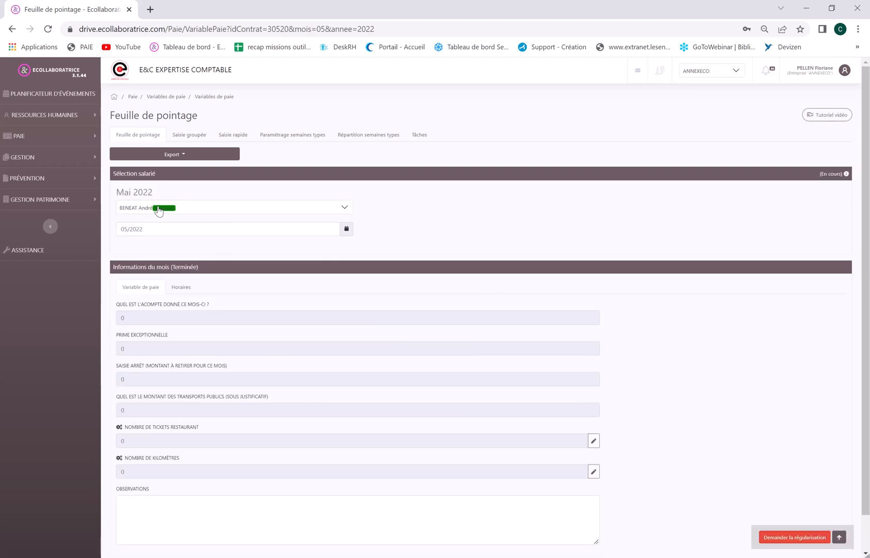
Step: Check the employee's May 2022 entry status in the employee list
{"action": "left_click", "coordinate": [350, 208]}
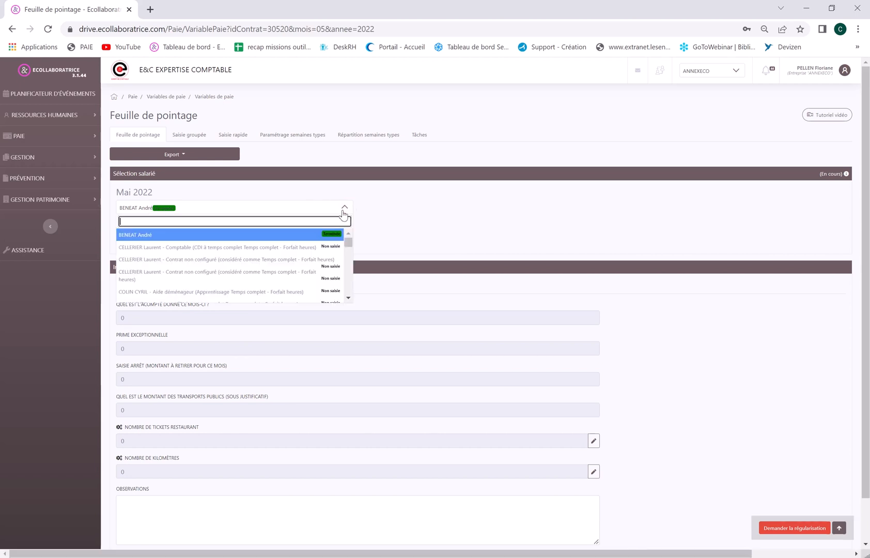
{"action": "mouse_move", "coordinate": [351, 242]}
{"action": "left_mouse_down"}
{"action": "mouse_move", "coordinate": [350, 262]}
{"action": "mouse_move", "coordinate": [350, 233]}
{"action": "left_mouse_up"}
{"action": "left_click", "coordinate": [345, 210]}
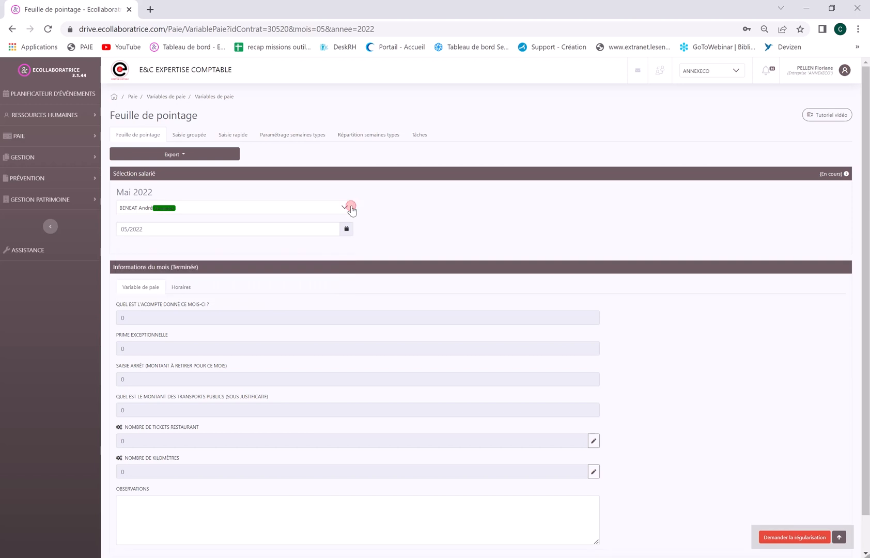
Step: Go to the working hours of the submitted May 2022 timesheet and request a regularisation
{"action": "left_click", "coordinate": [182, 288]}
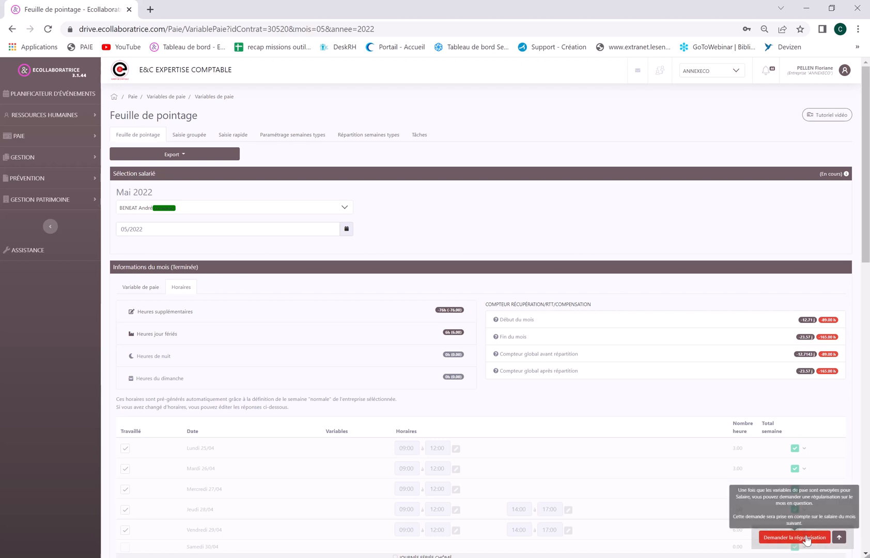
{"action": "left_click_drag", "start_coordinate": [866, 222], "coordinate": [869, 511]}
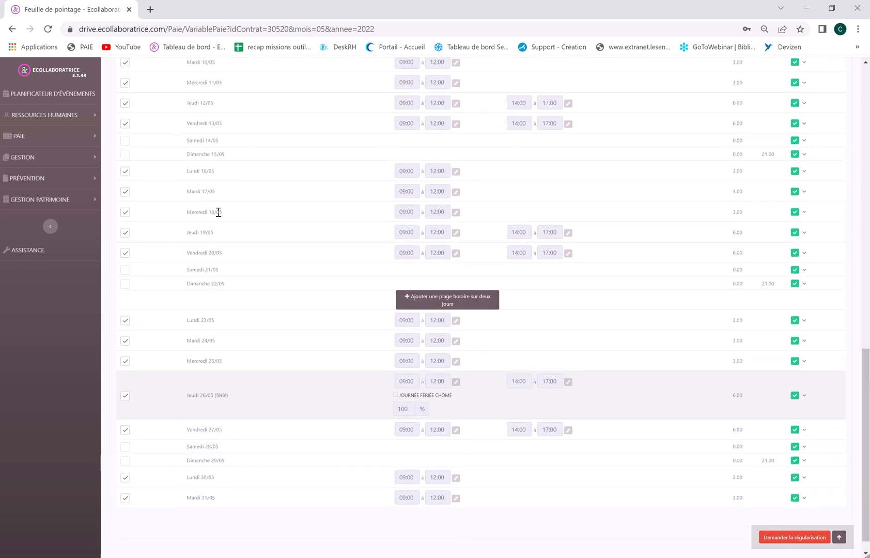
{"action": "mouse_move", "coordinate": [211, 258]}
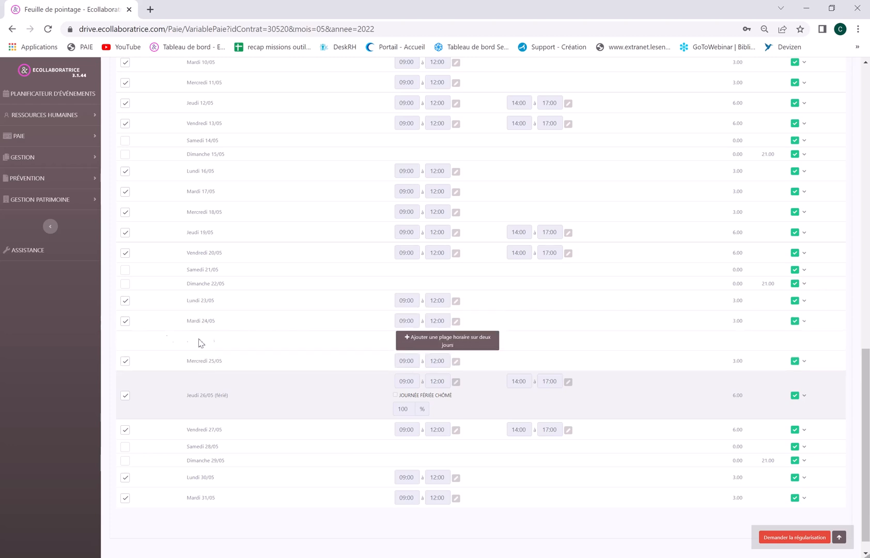
{"action": "left_click", "coordinate": [785, 537]}
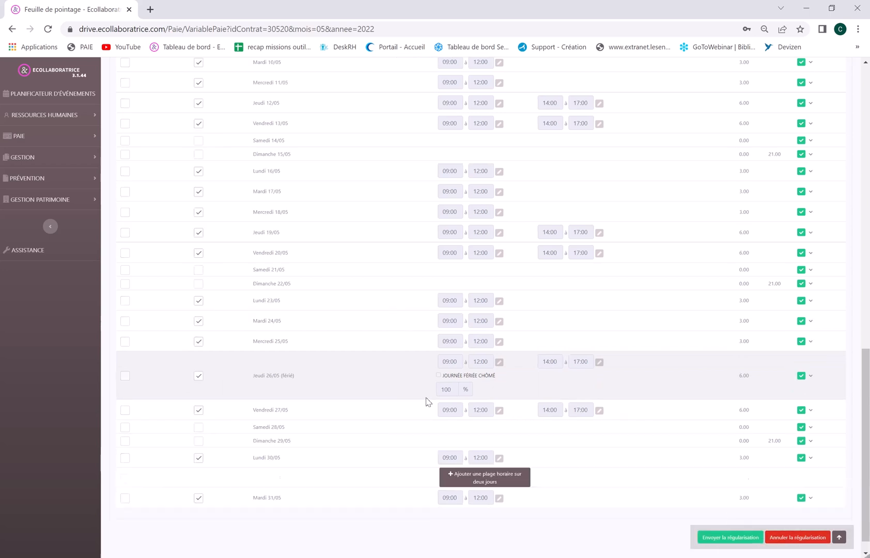
Step: Select Monday 23/05 for regularisation, set its time slot's end to 14:00 and send the regularisation
{"action": "left_click", "coordinate": [125, 300]}
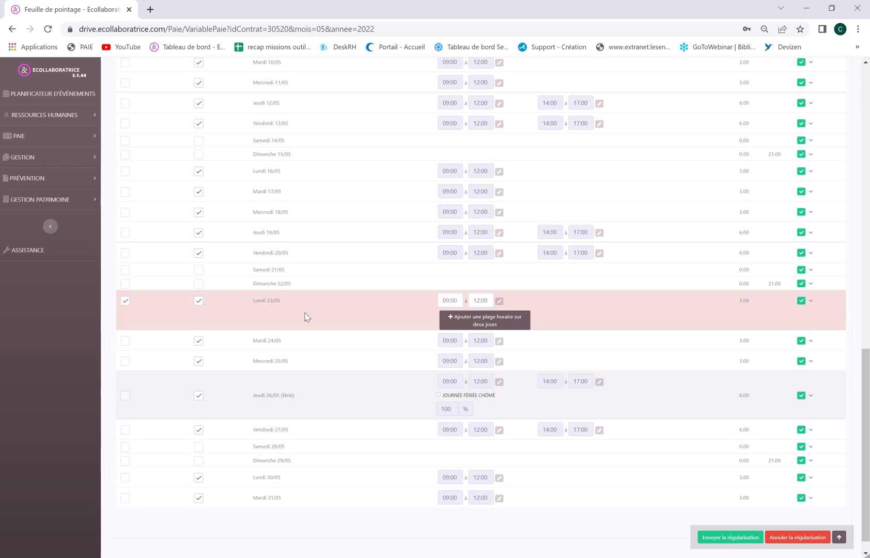
{"action": "left_click", "coordinate": [499, 301]}
{"action": "left_click", "coordinate": [487, 301]}
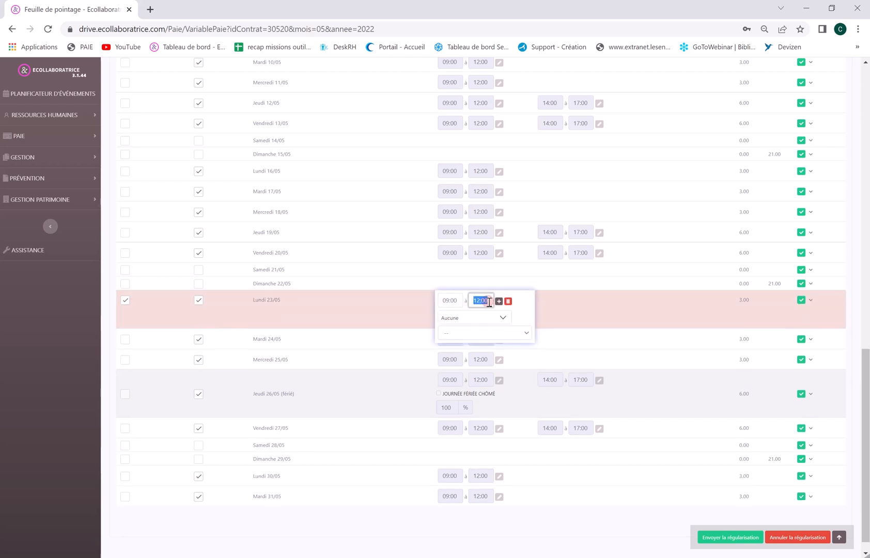
{"action": "type", "text": "14:00"}
{"action": "left_click", "coordinate": [623, 321]}
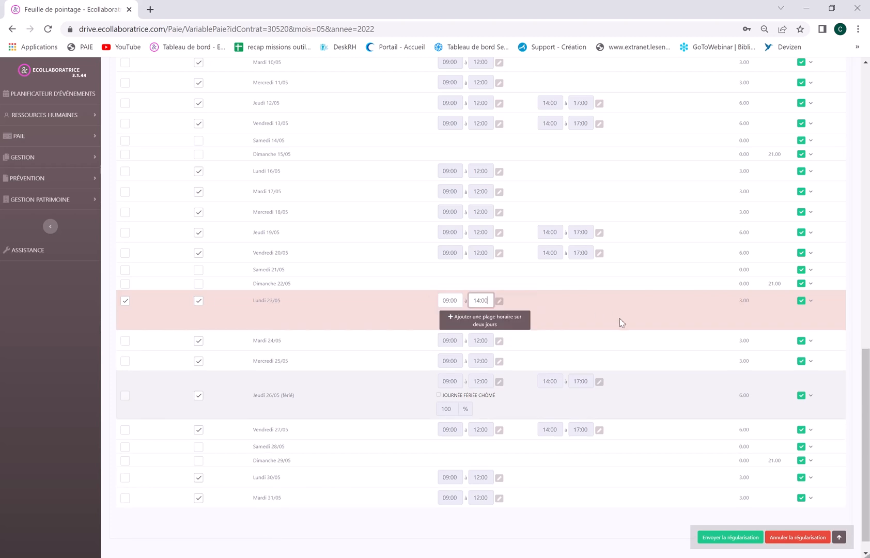
{"action": "left_click", "coordinate": [730, 539]}
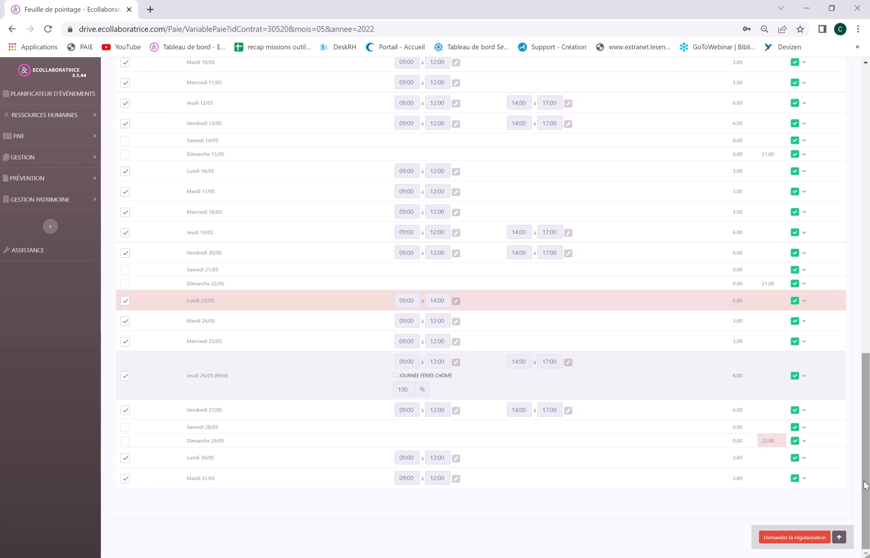
Step: Review the May 2022 timesheet's daily hours, absences and hour counters, and the available payroll sections
{"action": "left_click_drag", "start_coordinate": [865, 486], "coordinate": [869, 296]}
{"action": "scroll", "coordinate": [379, 166], "scroll_direction": "down", "scroll_amount": 3}
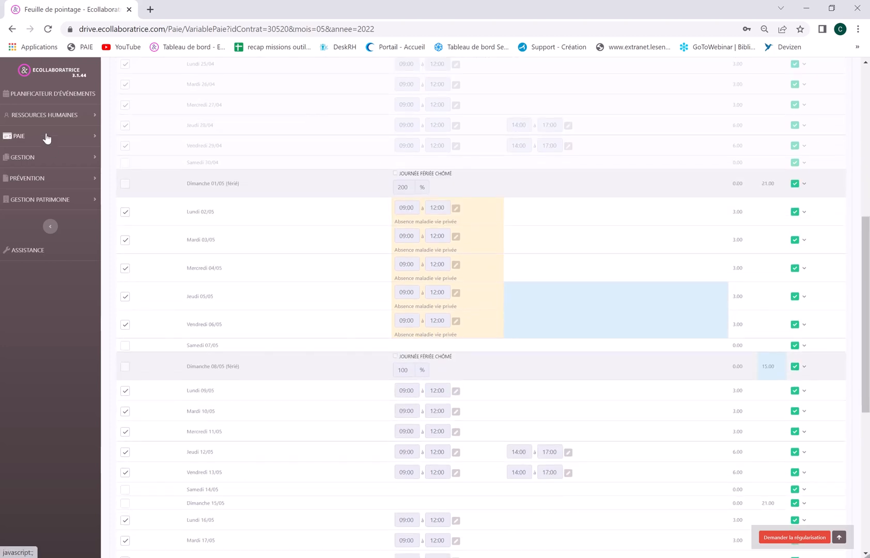
{"action": "left_click", "coordinate": [31, 135]}
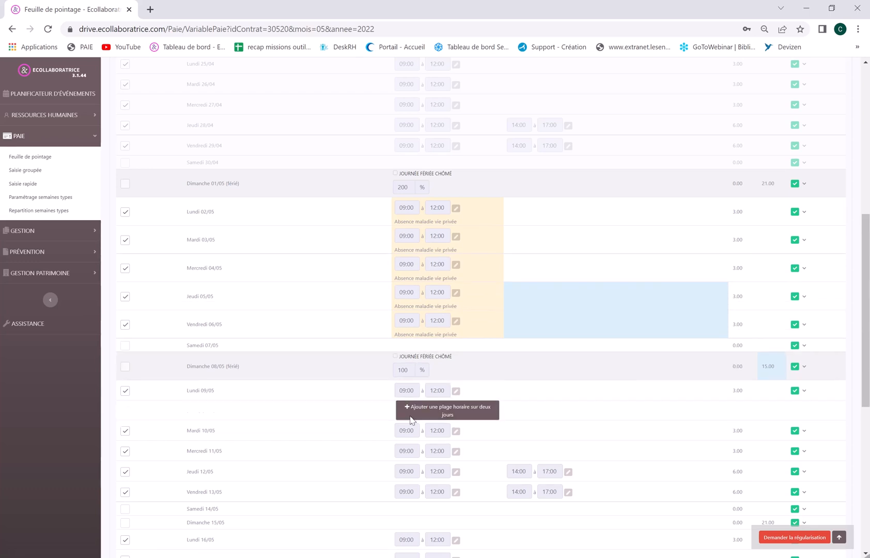
{"action": "left_click_drag", "start_coordinate": [866, 337], "coordinate": [869, 196]}
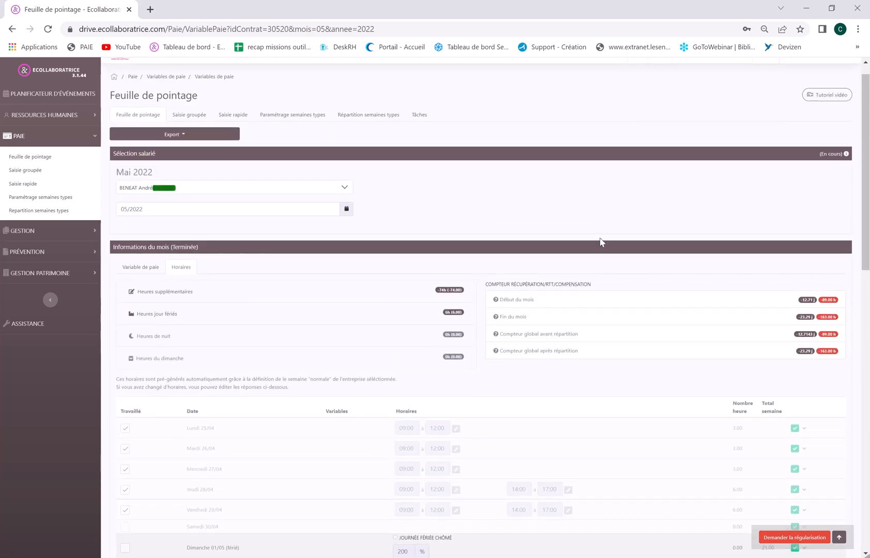
{"action": "left_click", "coordinate": [544, 190]}
{"action": "scroll", "coordinate": [866, 194], "scroll_direction": "up", "scroll_amount": 1}
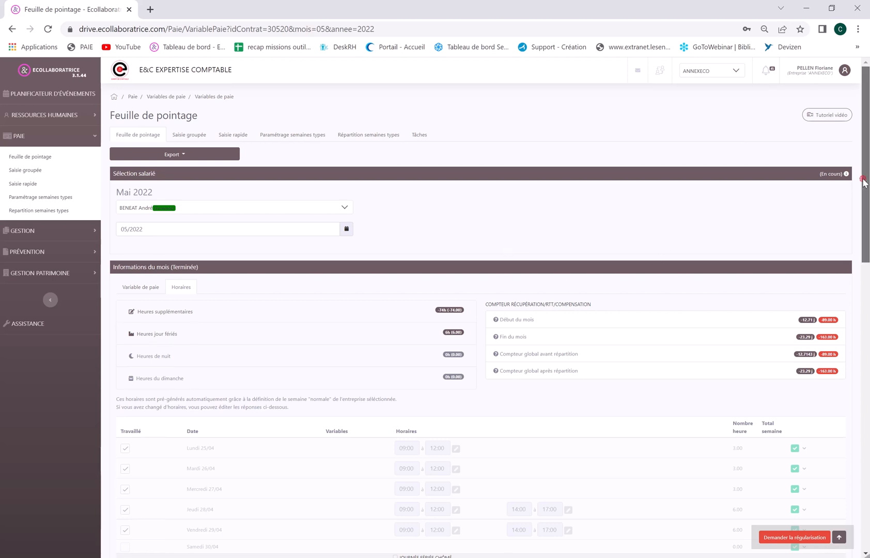
{"action": "scroll", "coordinate": [486, 303], "scroll_direction": "down", "scroll_amount": 4}
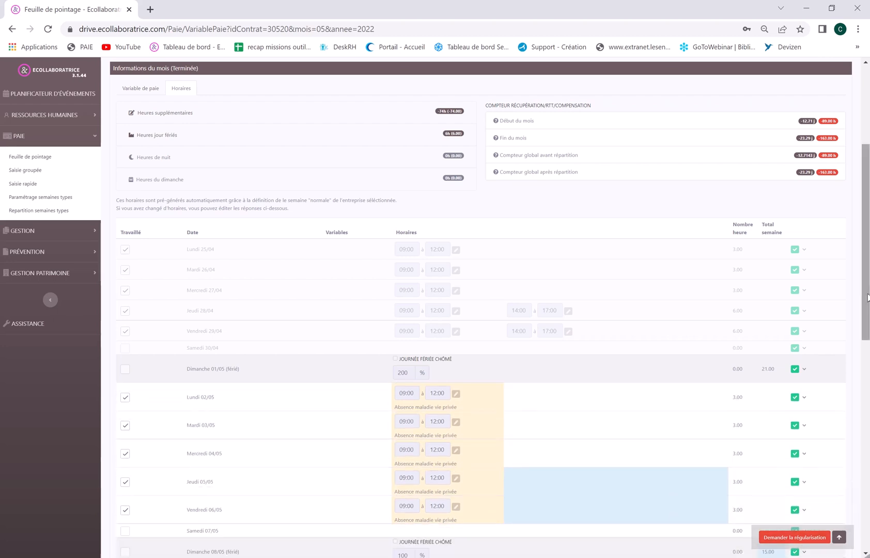
{"action": "left_click_drag", "start_coordinate": [867, 307], "coordinate": [868, 339]}
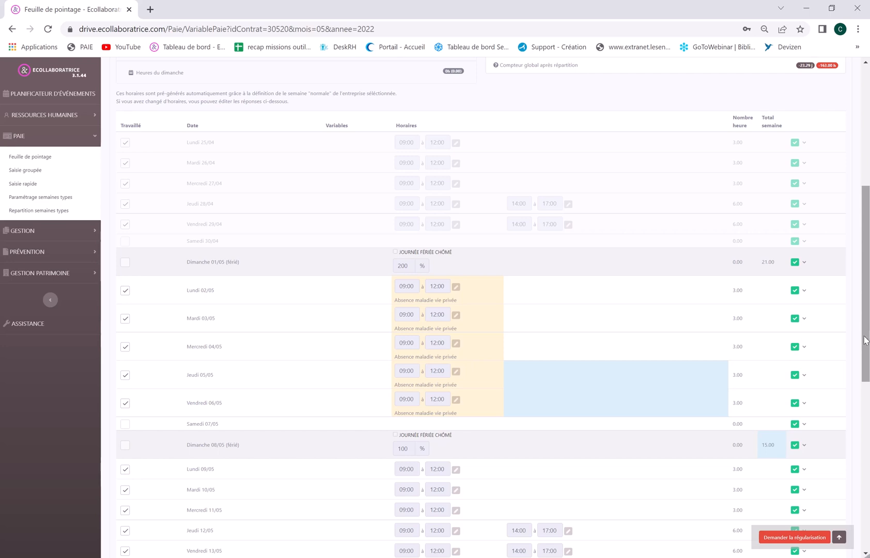
{"action": "left_click_drag", "start_coordinate": [868, 339], "coordinate": [868, 203]}
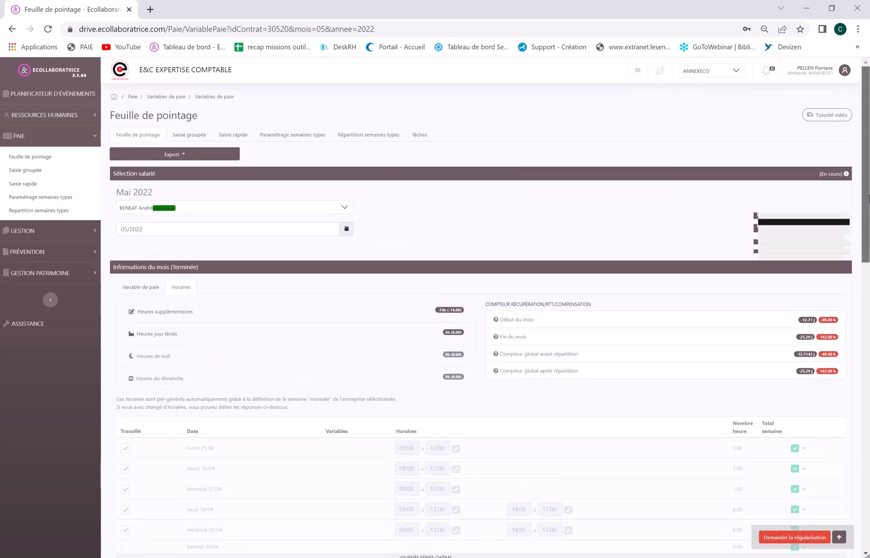